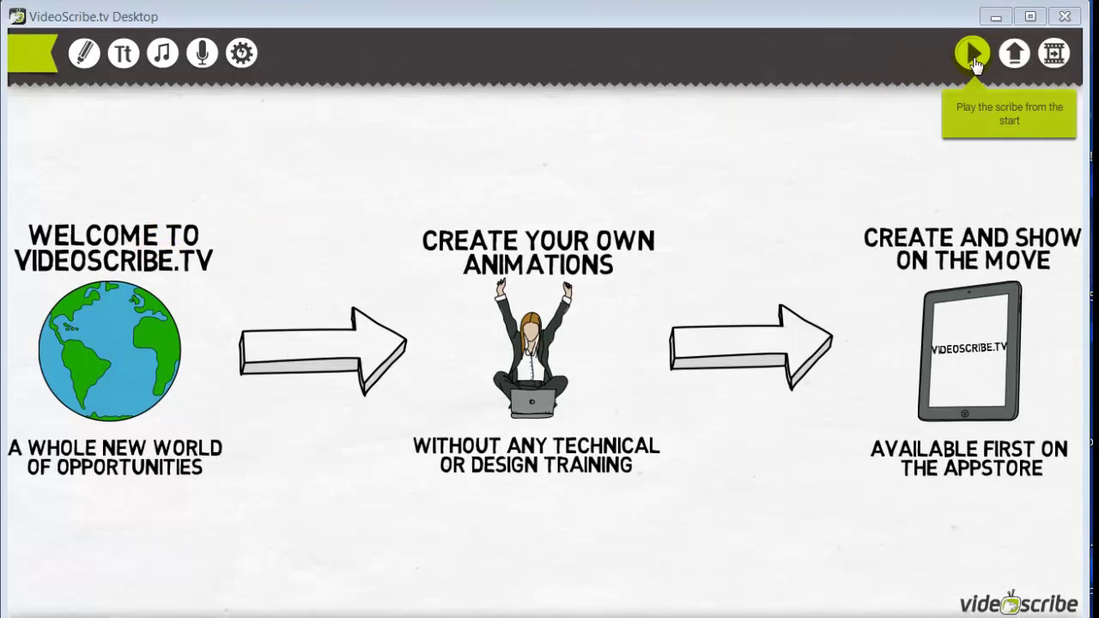
Play the sample scribe from the start and stop the playback partway through
click(981, 9)
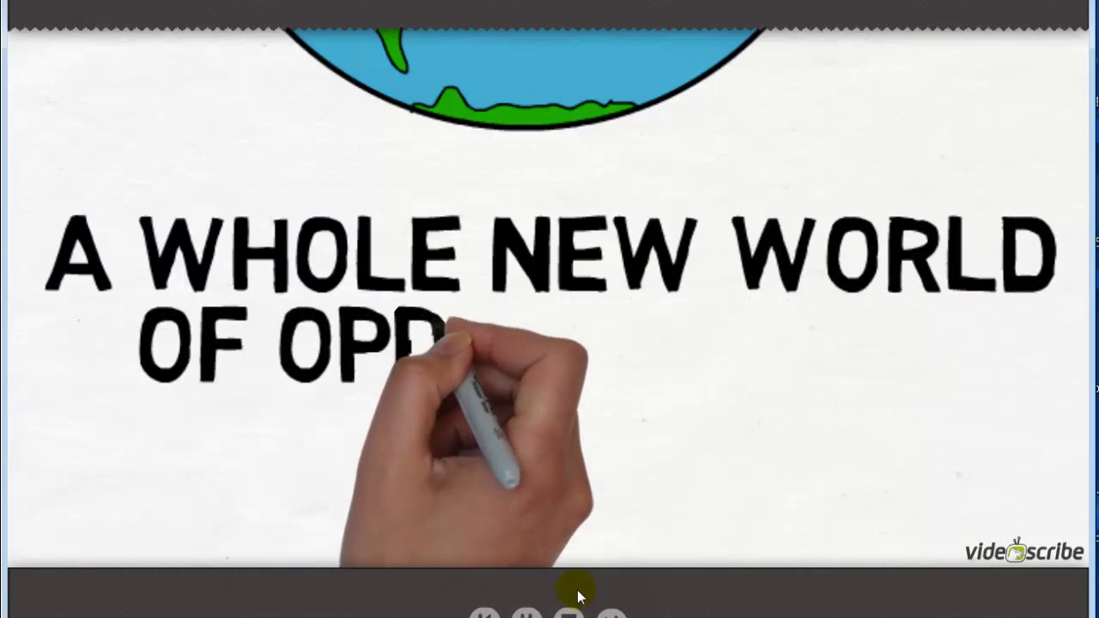
click(567, 615)
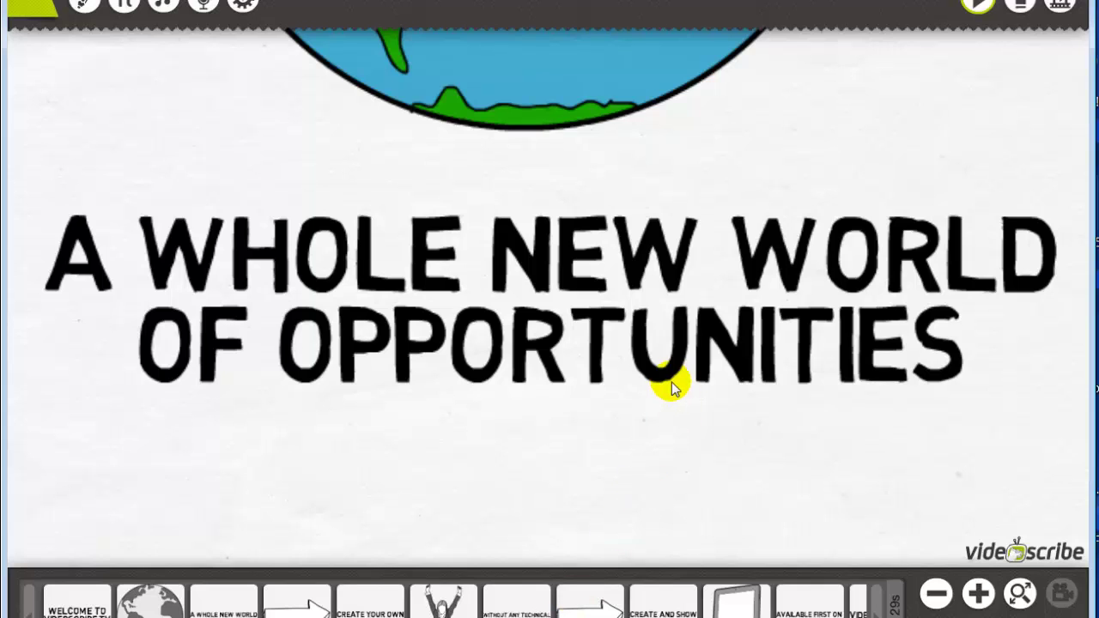
click(936, 593)
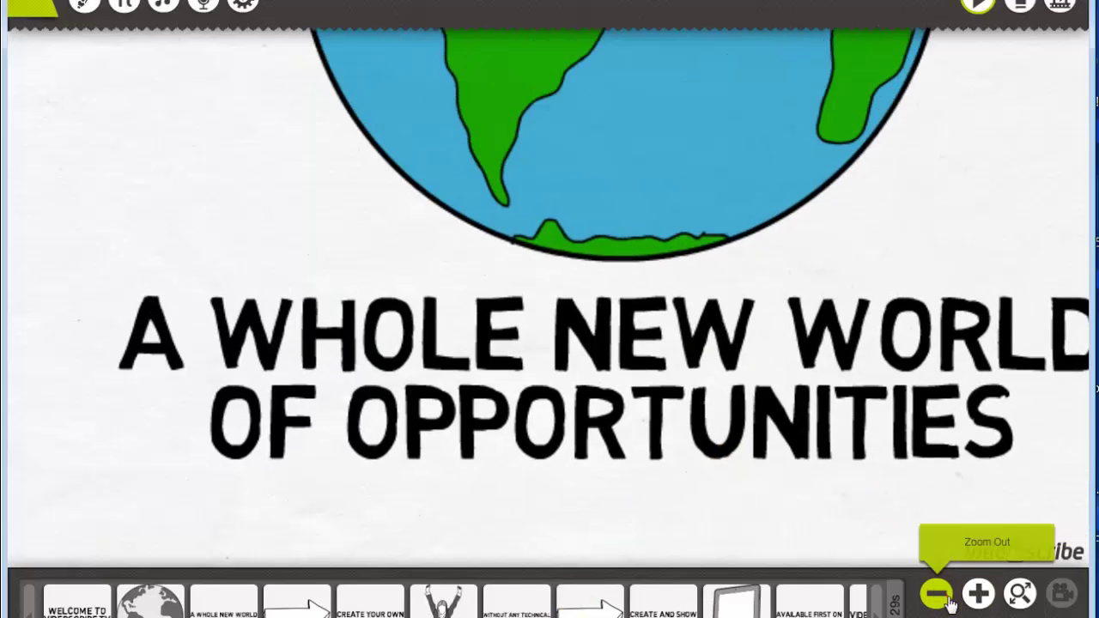
click(949, 600)
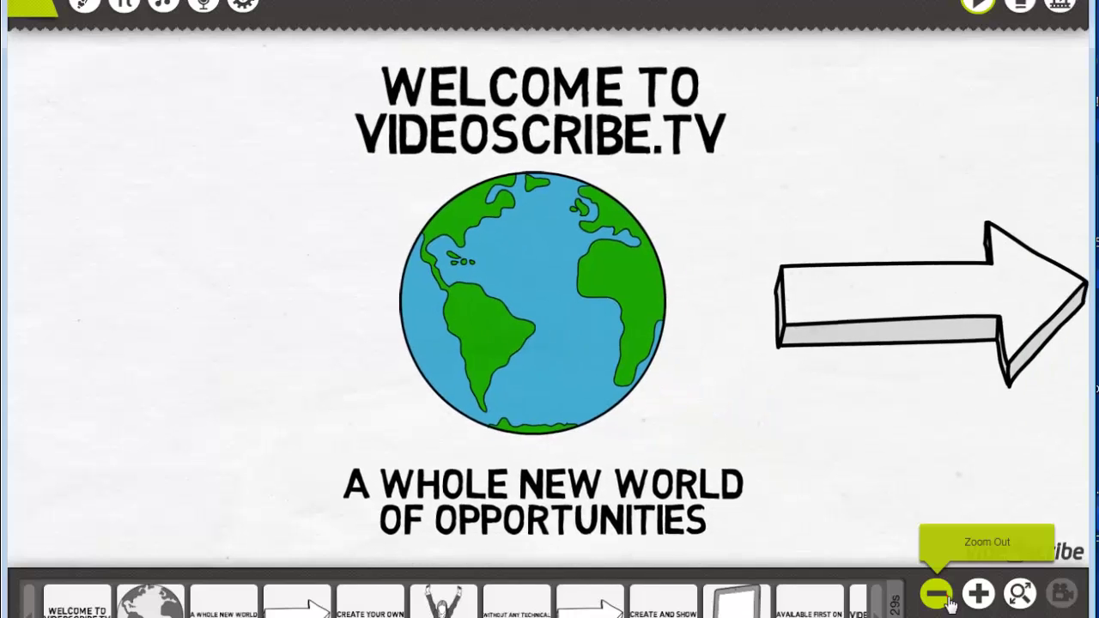
click(948, 600)
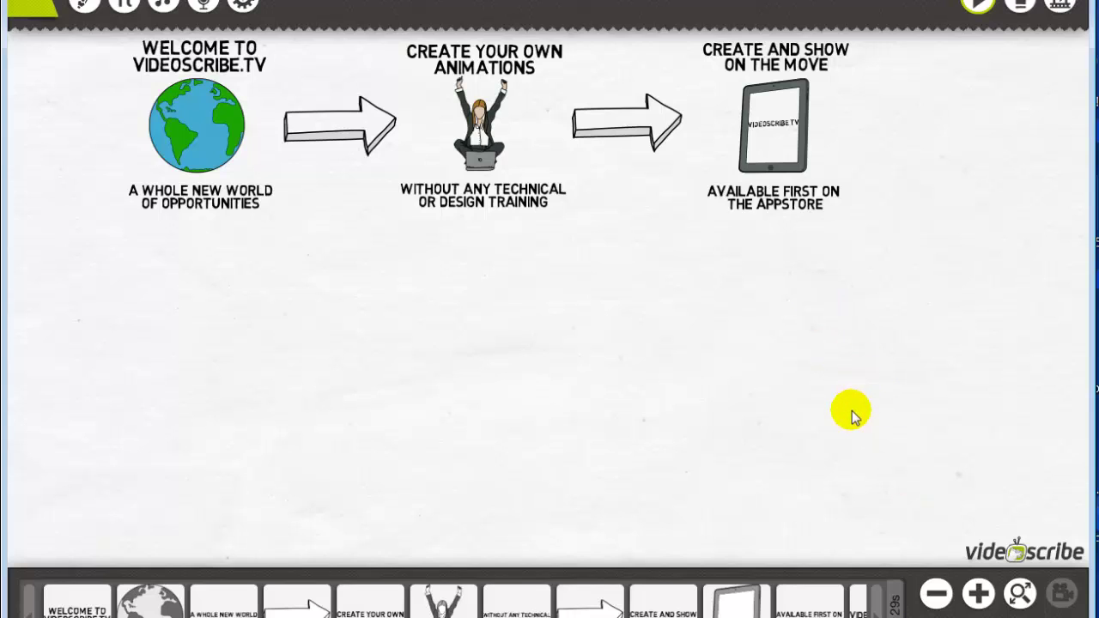
Leave the sample scribe and create a new blank scribe
click(45, 7)
click(30, 7)
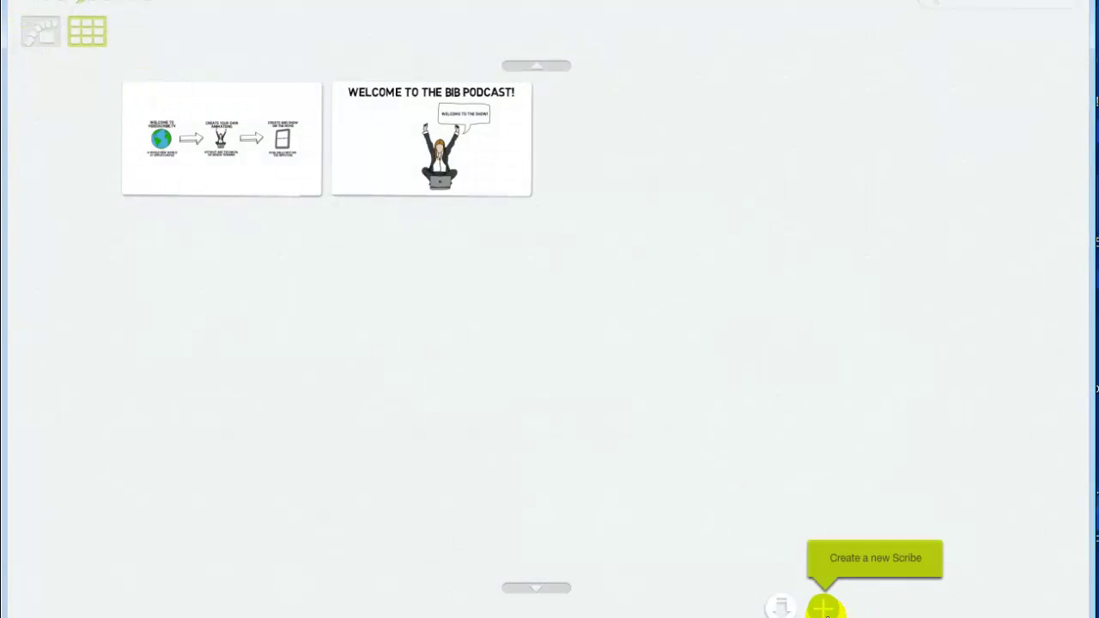
click(824, 608)
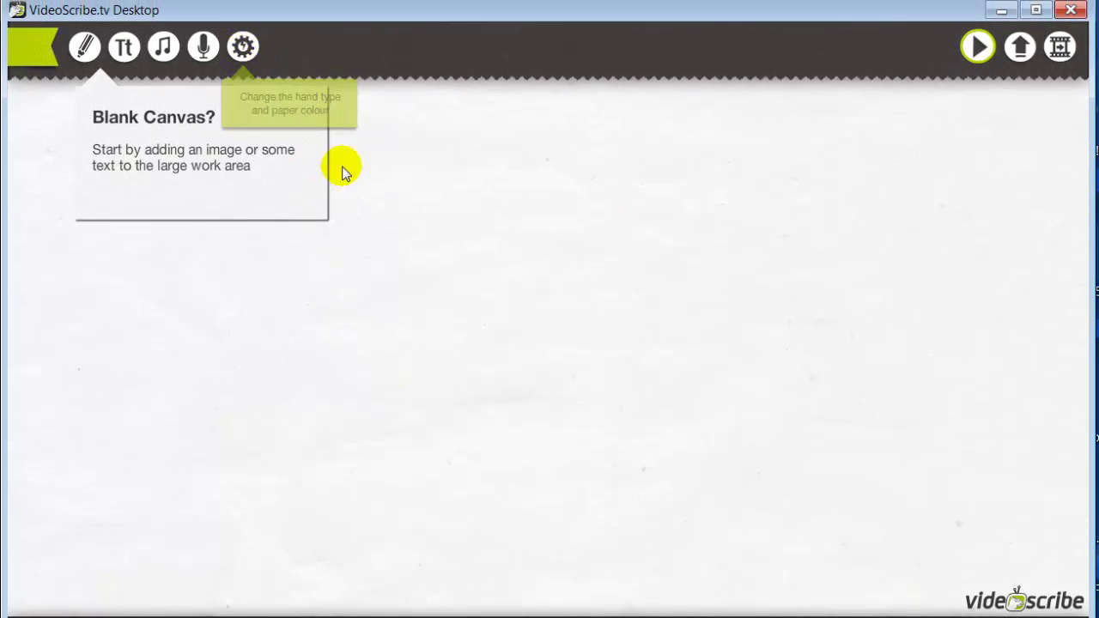
Set the paper background of the new scribe to plain white
click(249, 54)
click(313, 129)
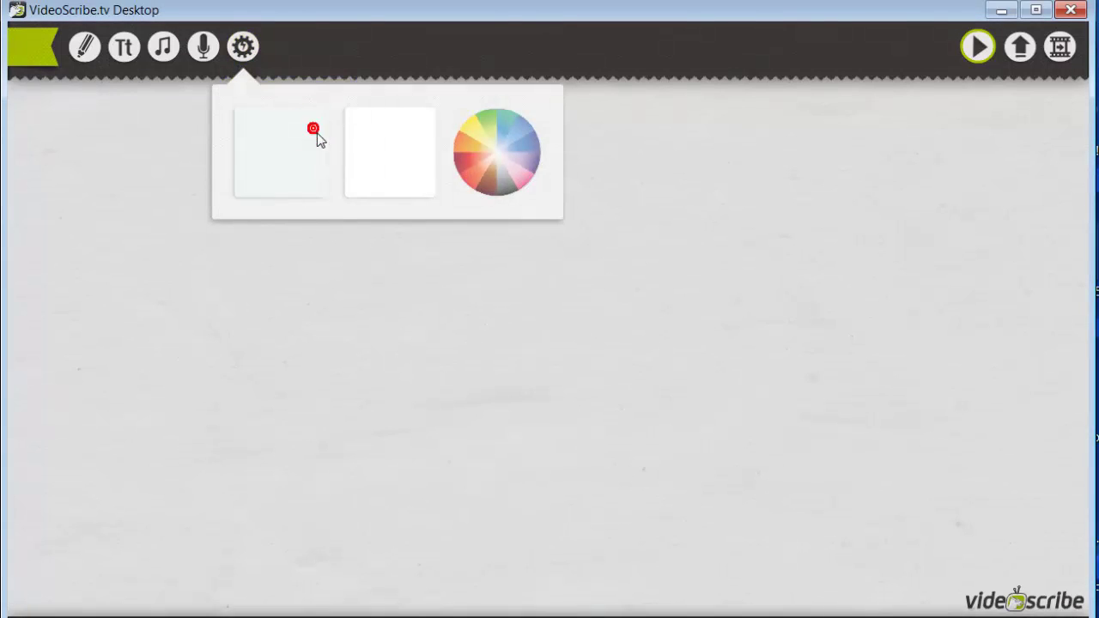
click(381, 174)
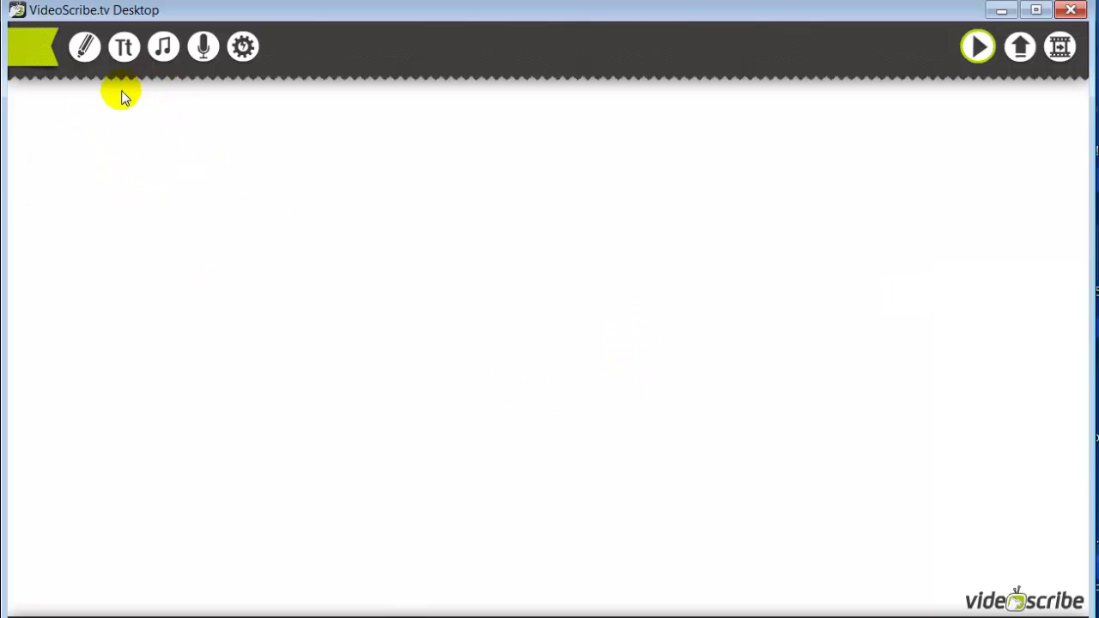
Add the text "Welcome to the BIB Podcast" and place it in the upper part of the canvas
click(125, 47)
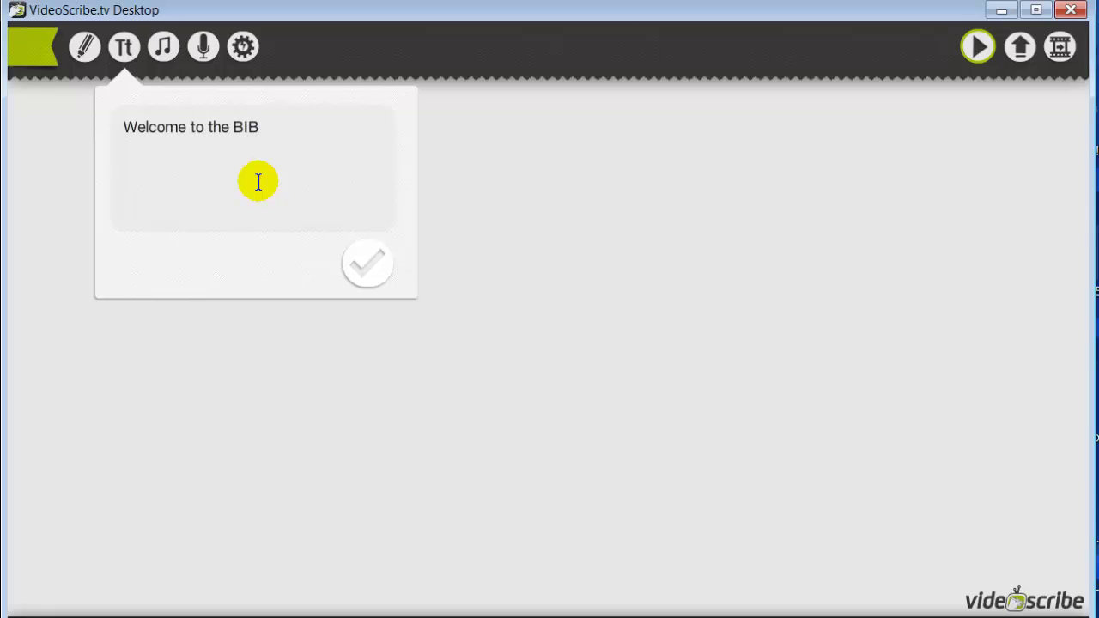
text(dcast)
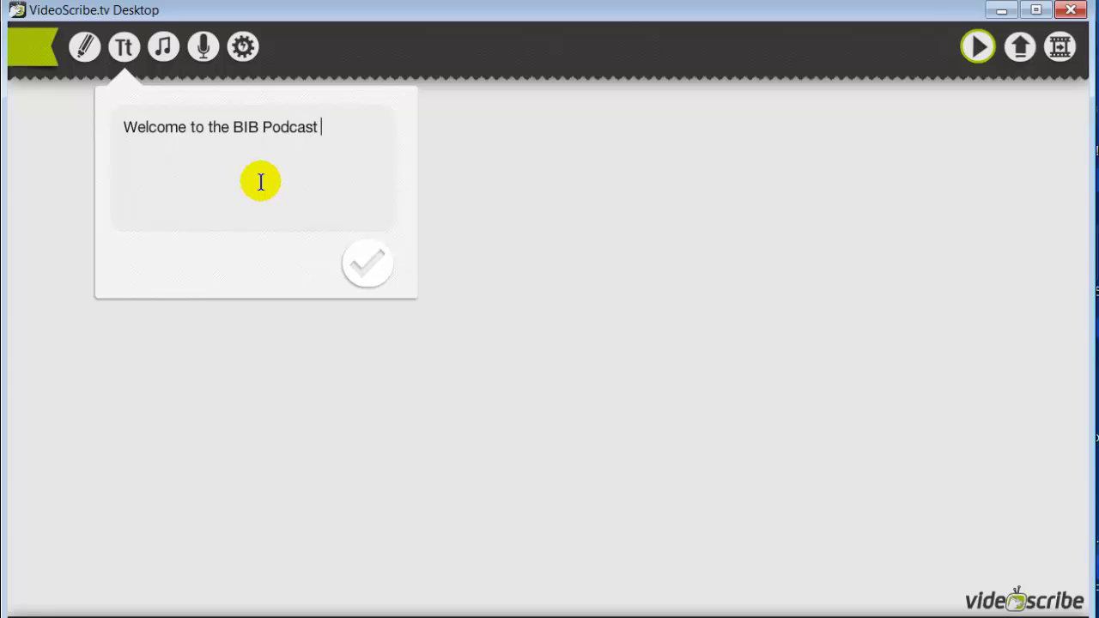
click(368, 264)
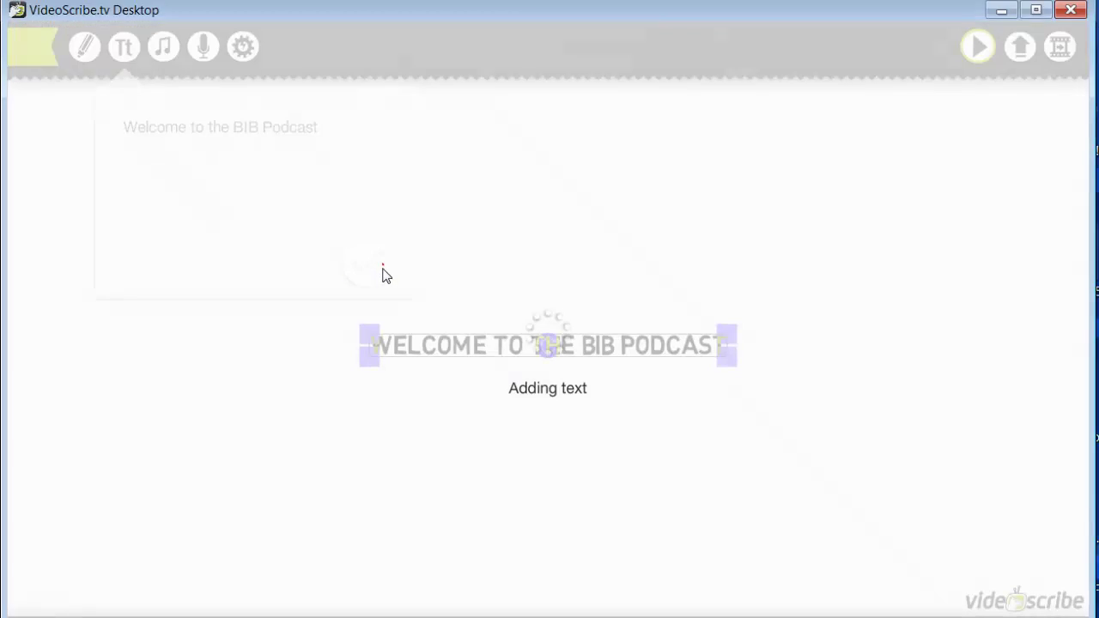
drag(506, 344, 455, 164)
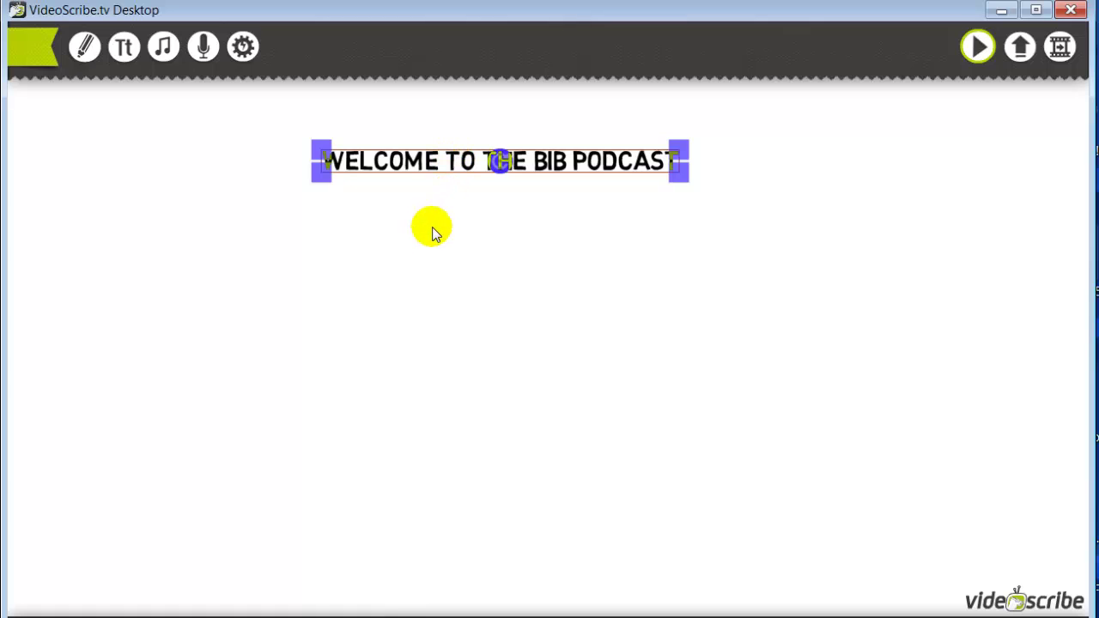
drag(407, 165, 411, 161)
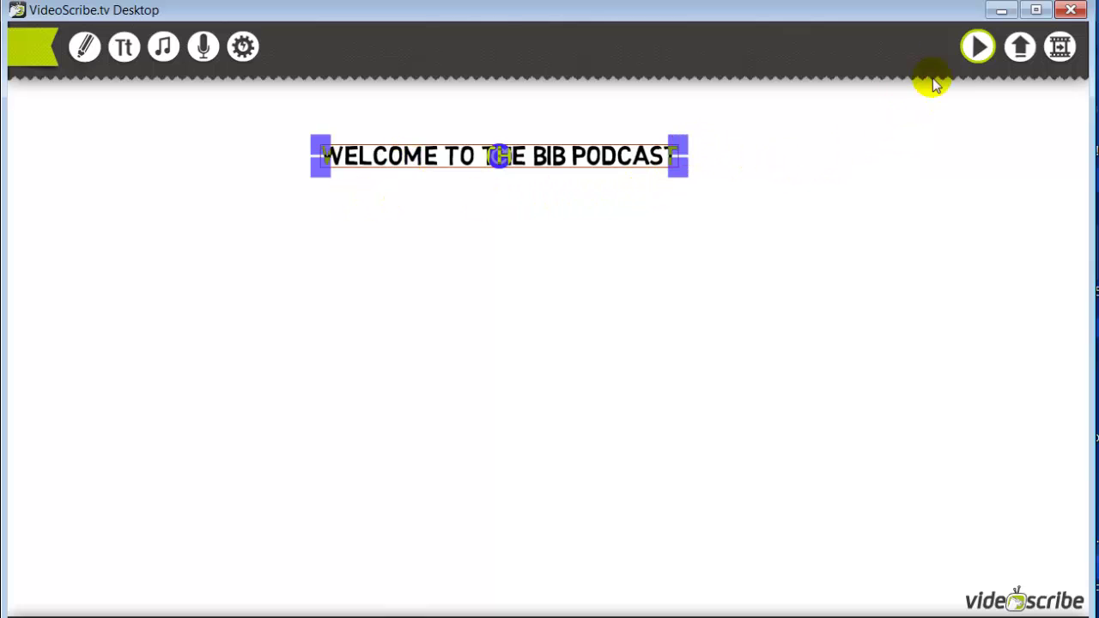
Preview the scribe, then shrink the heading slightly and move it up the canvas
click(977, 47)
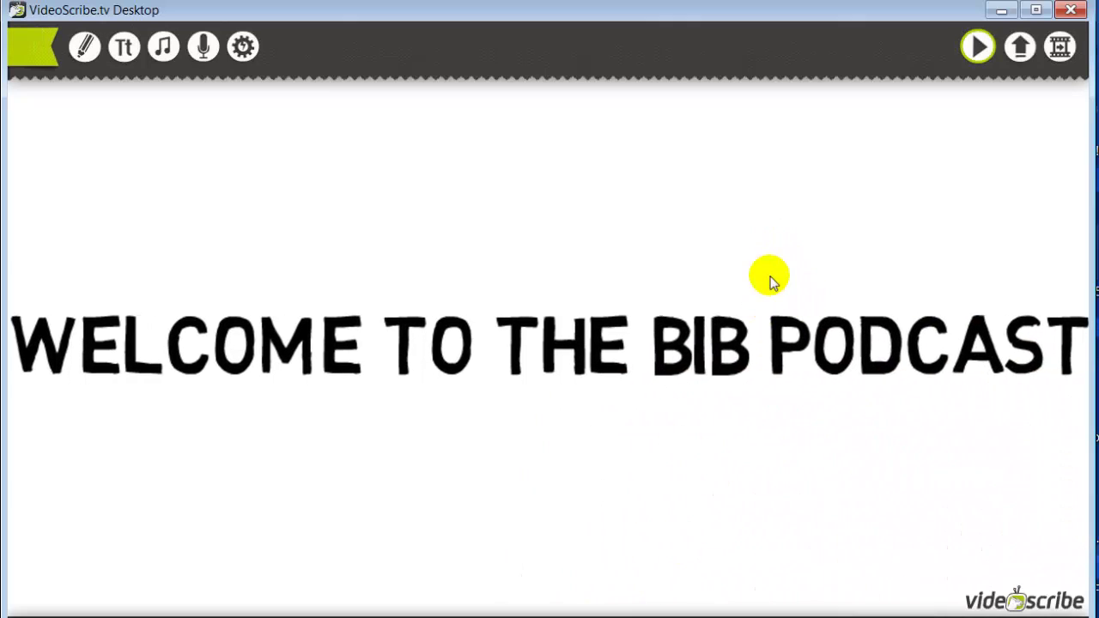
click(737, 350)
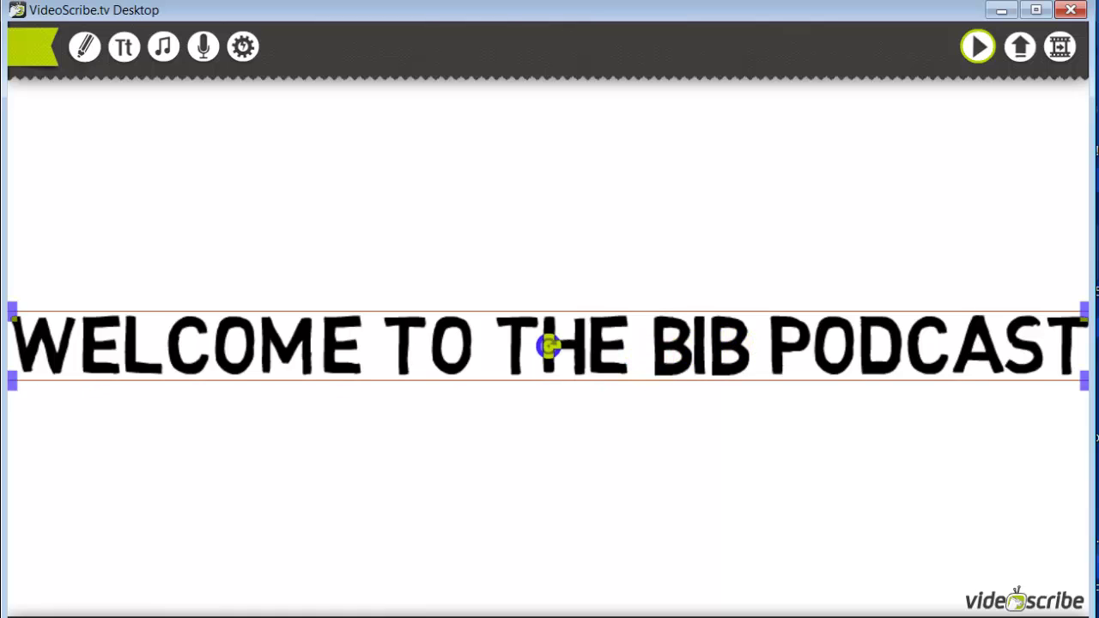
drag(12, 379, 62, 372)
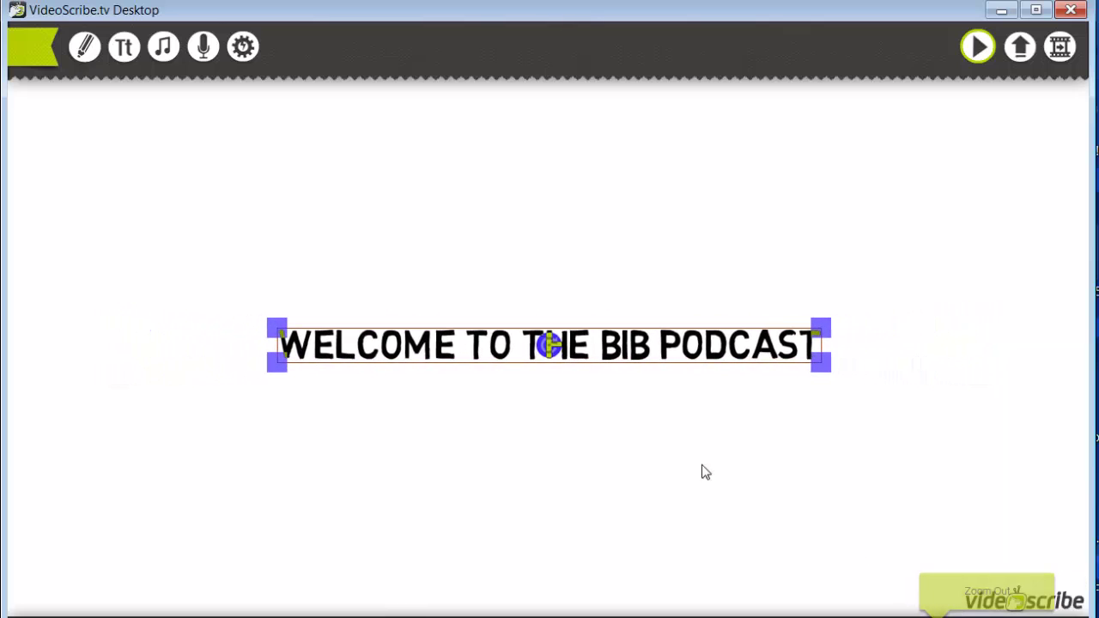
mouse_move(613, 344)
mouse_down()
mouse_move(622, 187)
mouse_move(609, 191)
mouse_move(605, 153)
mouse_up()
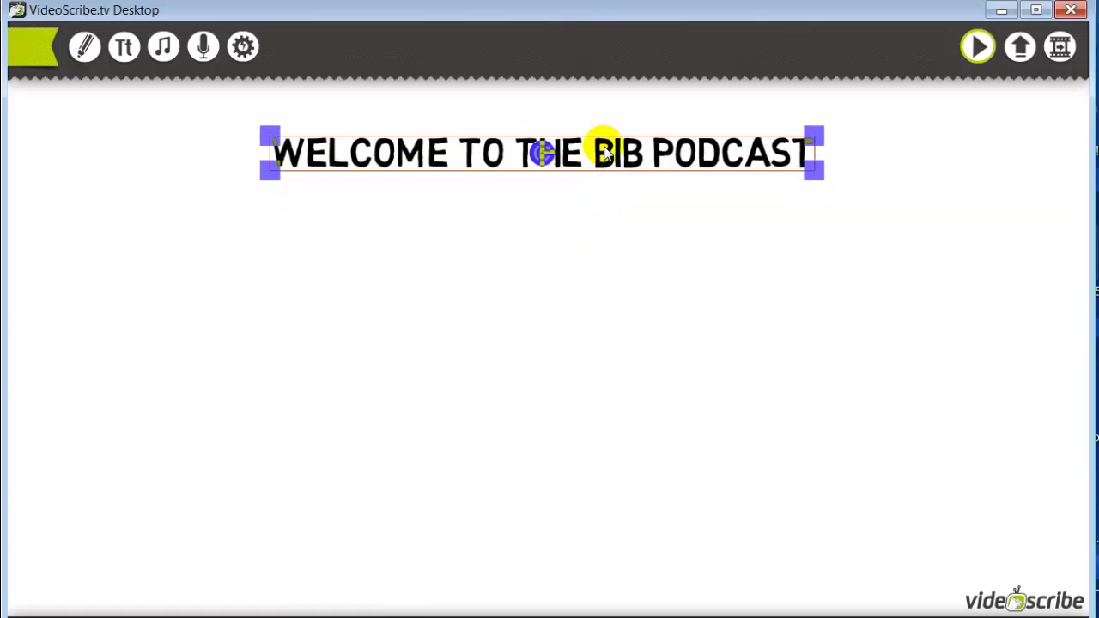
Browse the image library categories, including Backgrounds, Emoticon, Food and drink, Money and Office
click(84, 54)
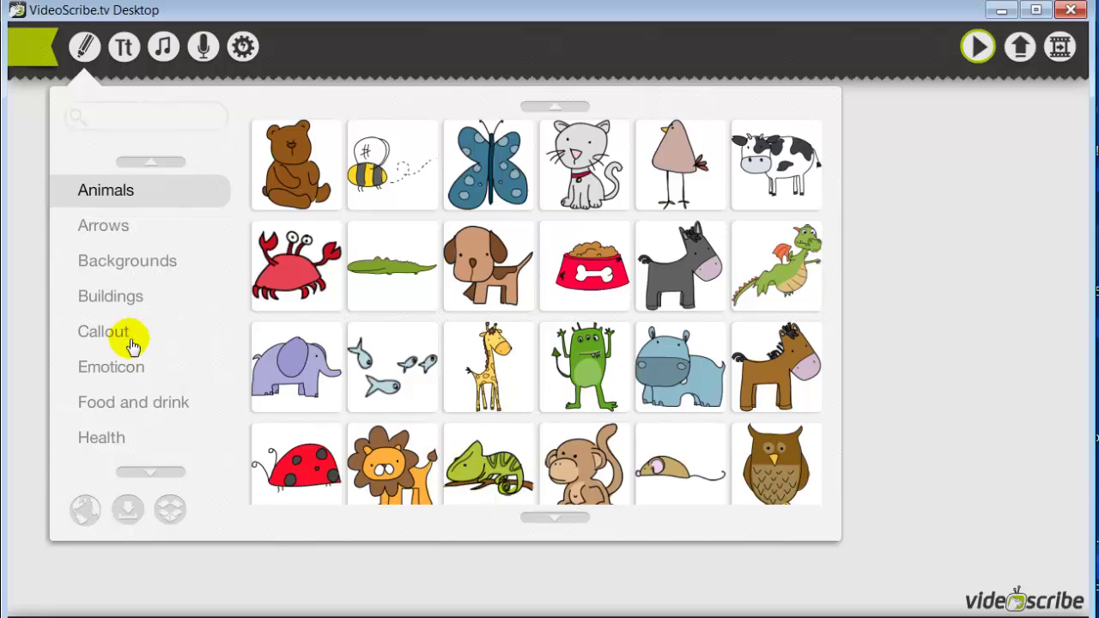
click(123, 262)
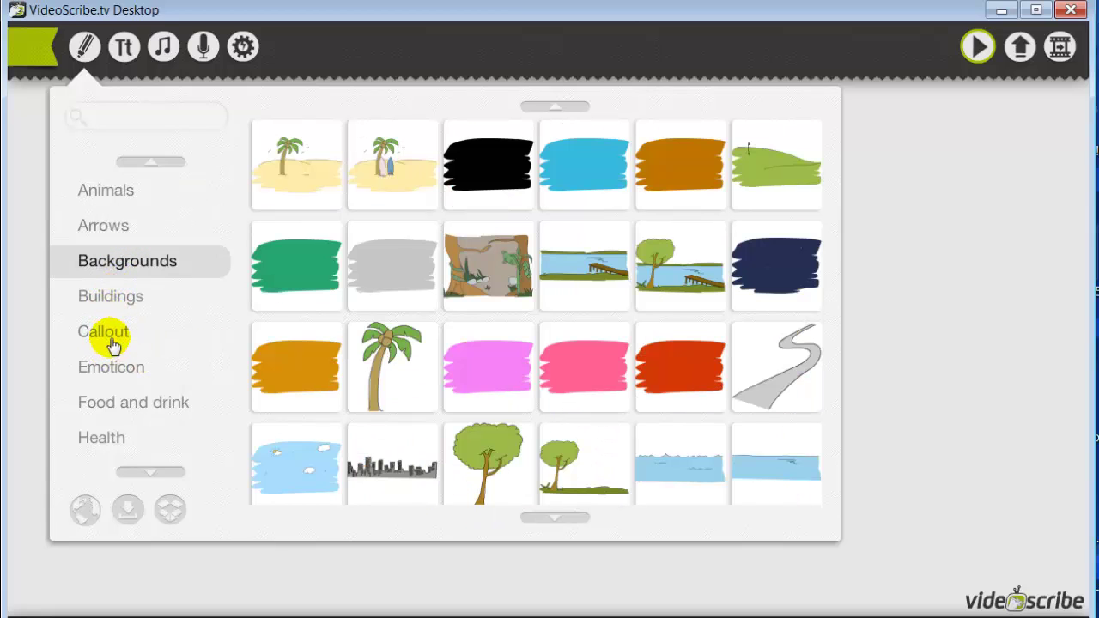
click(114, 379)
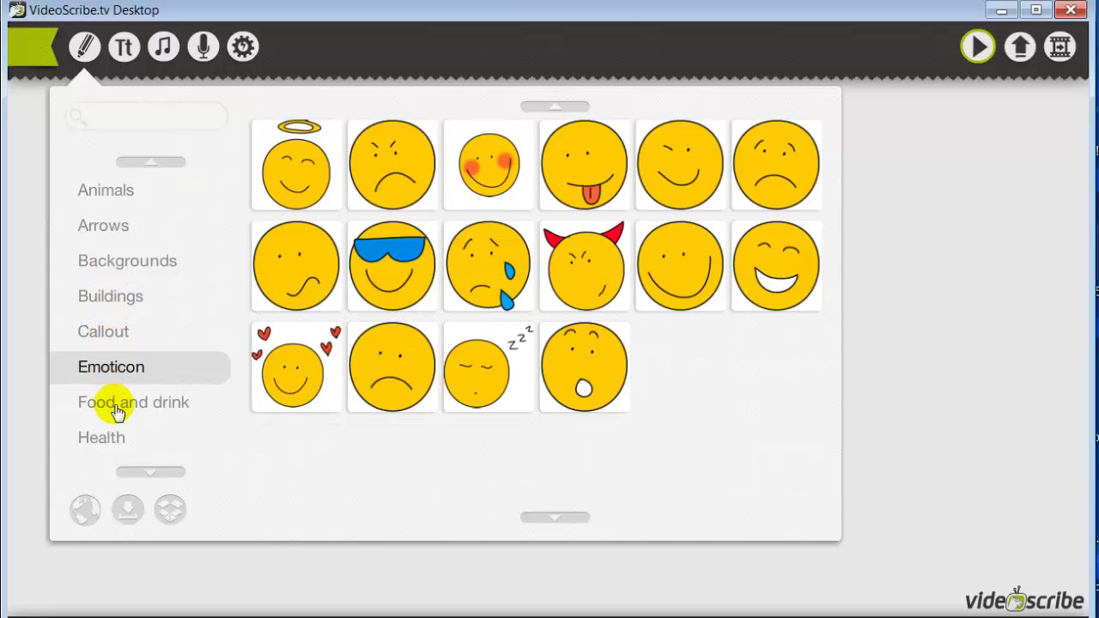
click(129, 406)
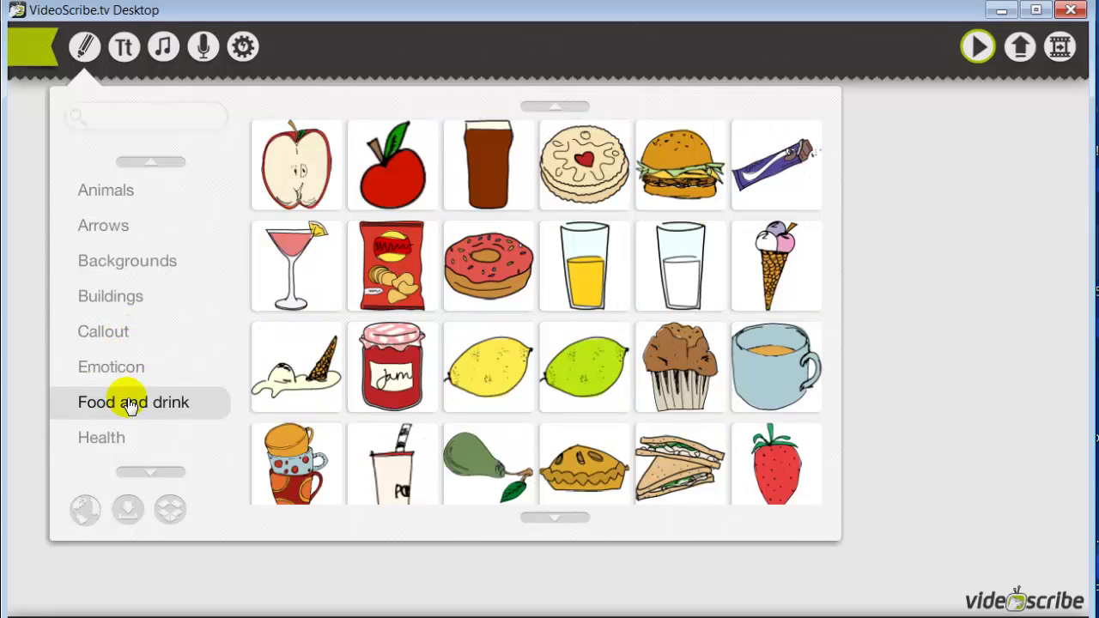
scroll(152, 258, down, 3)
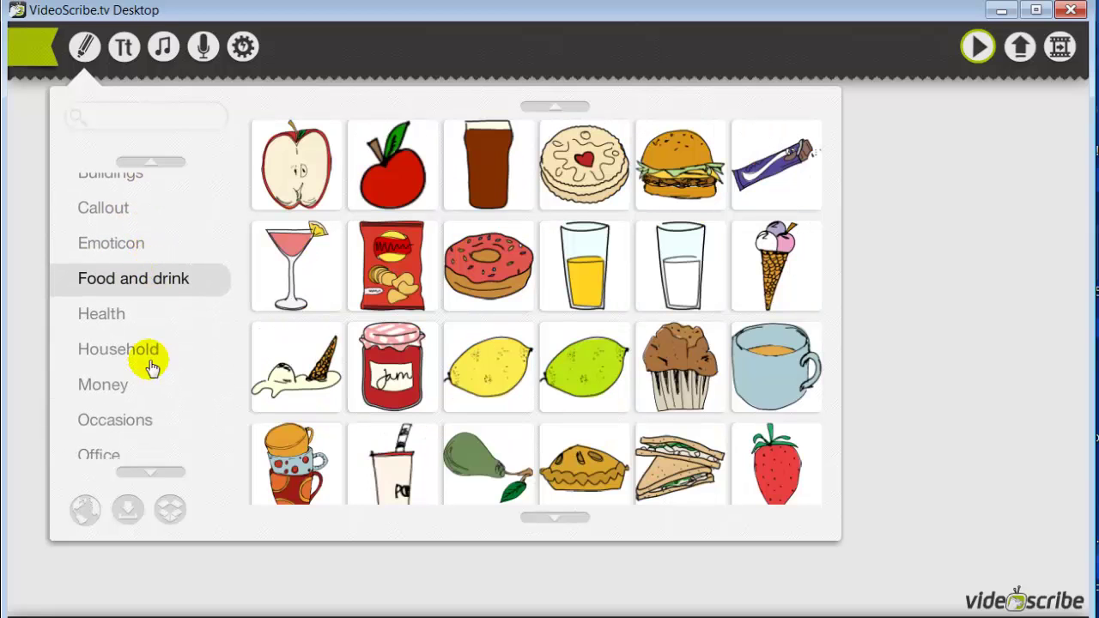
click(120, 362)
click(124, 398)
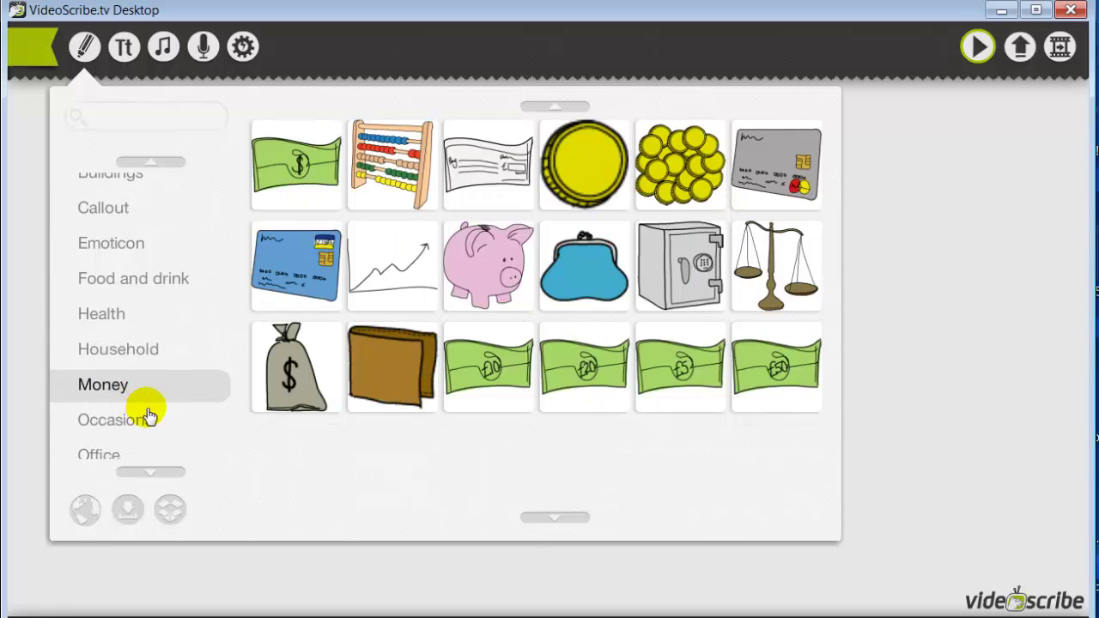
scroll(148, 414, down, 2)
click(128, 375)
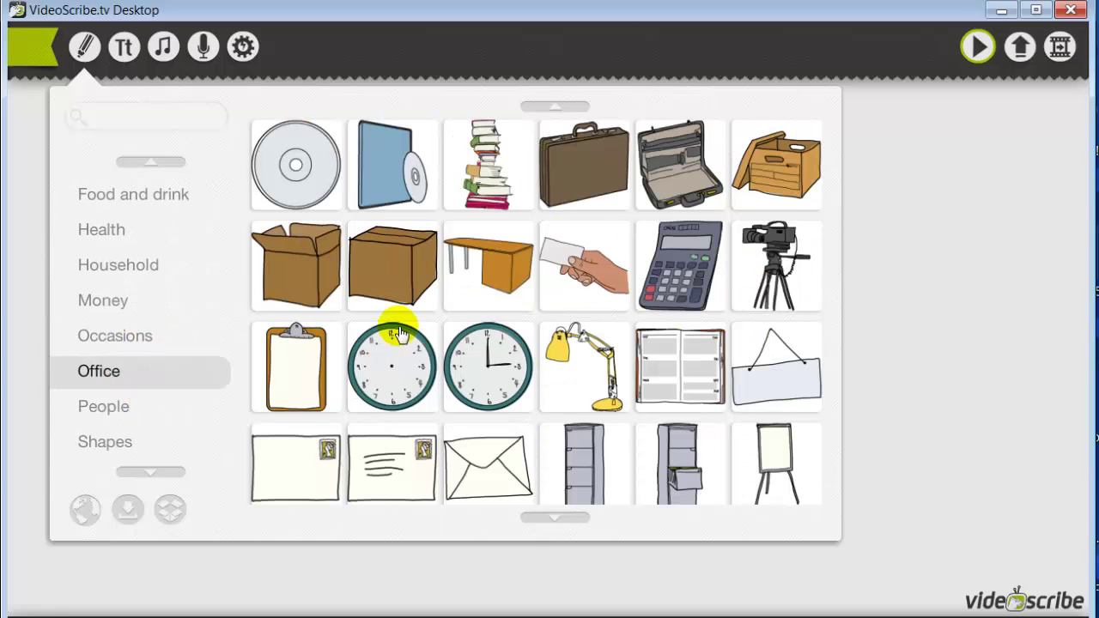
Add the dark laptop image from the Office category and position it just below the heading
scroll(400, 333, down, 5)
scroll(418, 333, down, 2)
scroll(419, 331, up, 2)
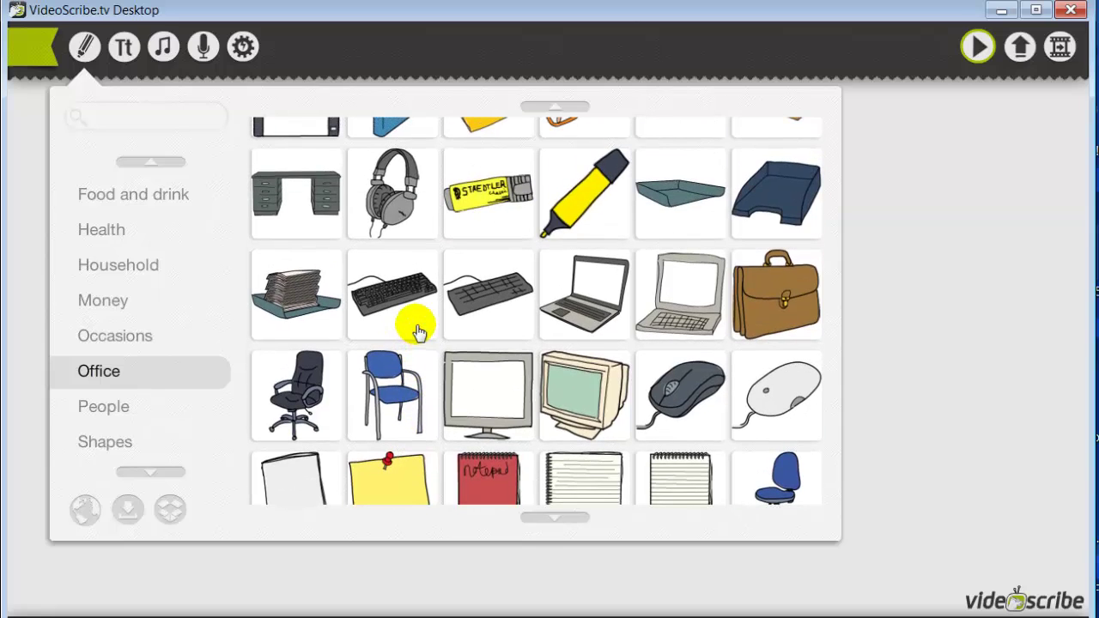
scroll(421, 342, down, 2)
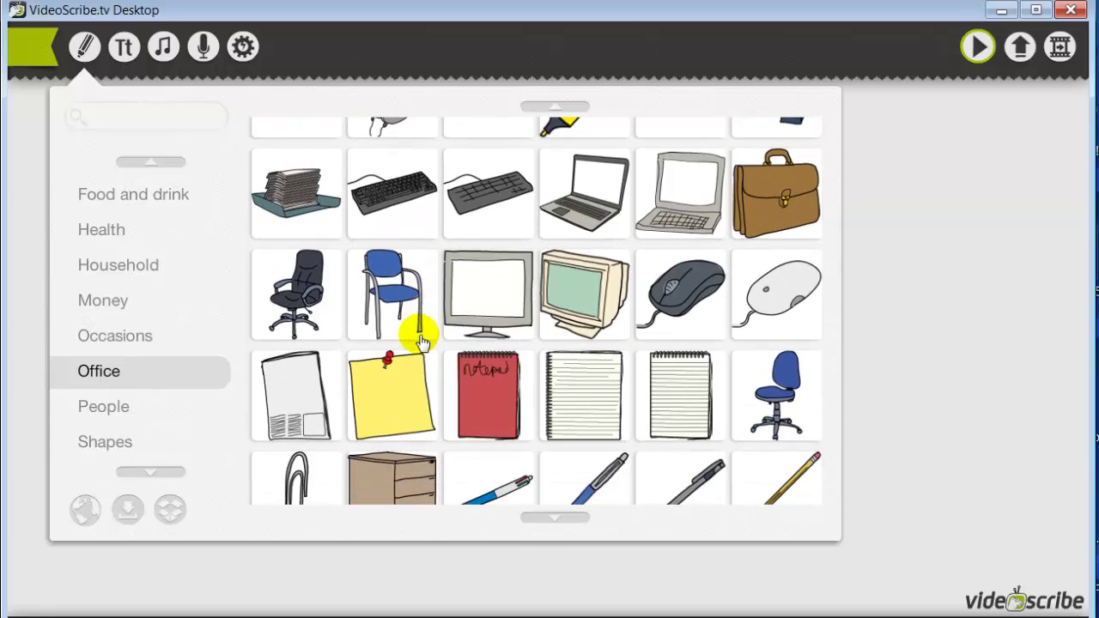
scroll(422, 342, up, 3)
click(596, 355)
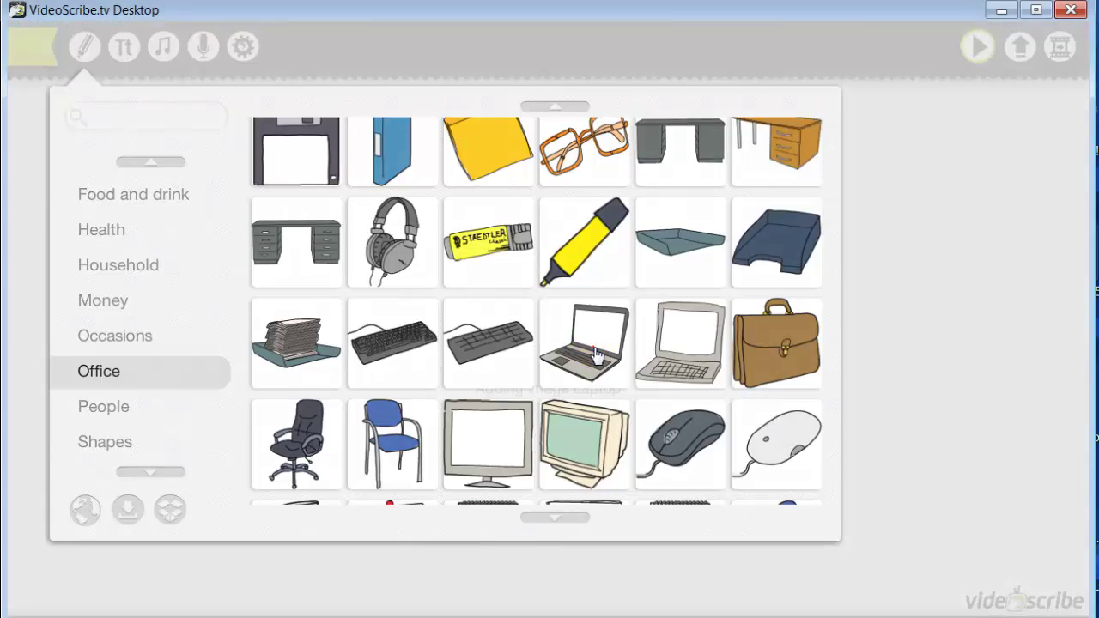
drag(596, 348, 535, 288)
click(681, 308)
drag(530, 249, 527, 323)
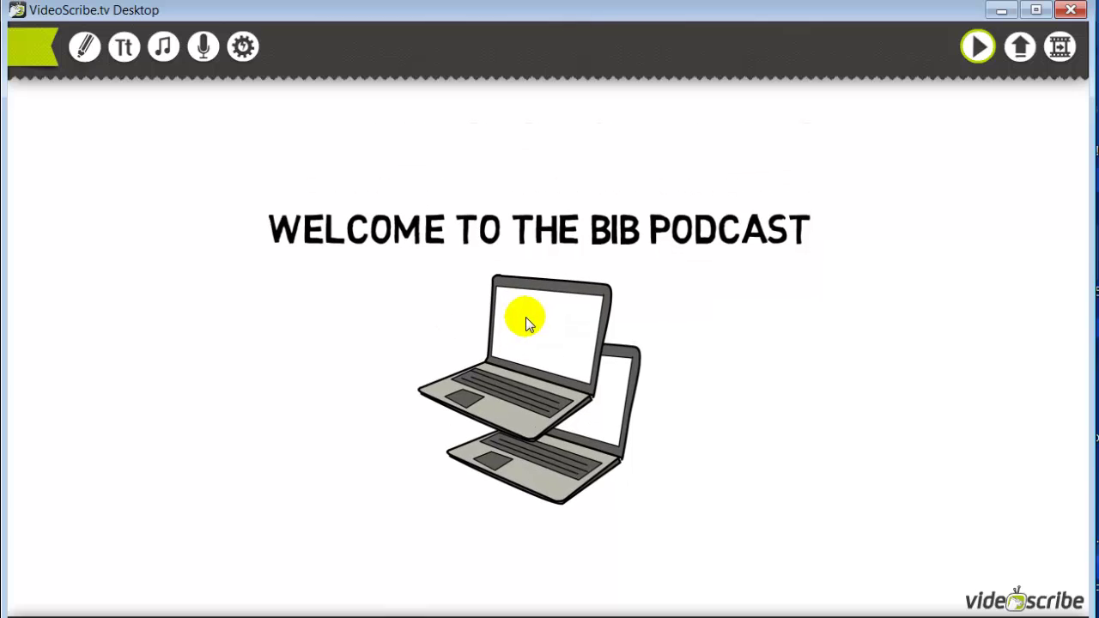
Move the duplicate laptop out from behind the first one and delete it
click(549, 458)
drag(550, 458, 704, 406)
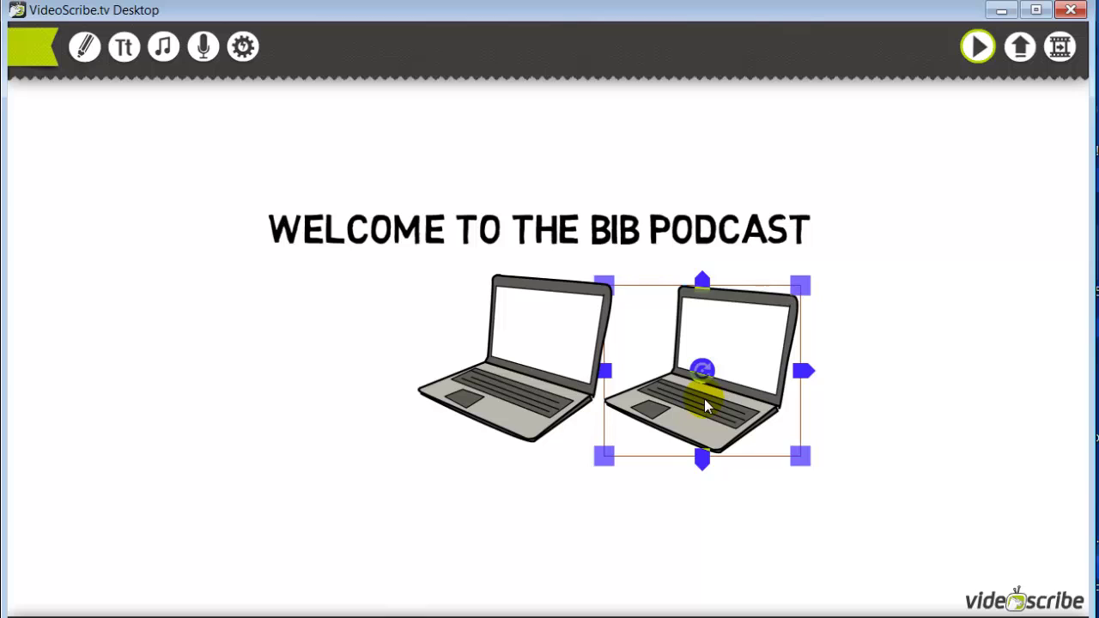
key(Delete)
click(440, 420)
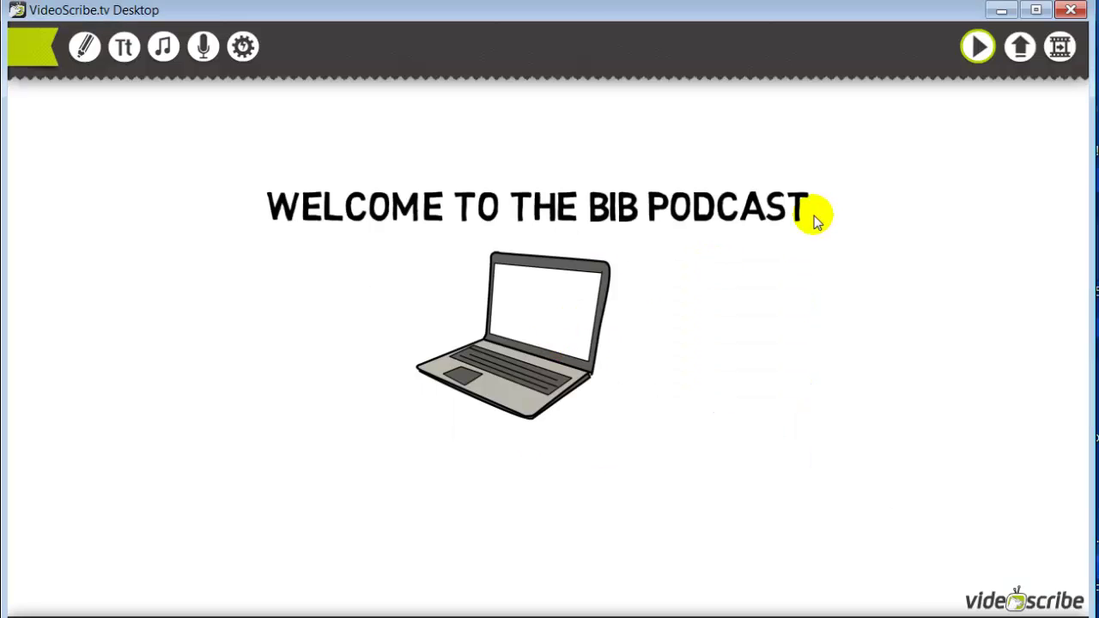
Play the scribe with the heading and laptop from the start
click(977, 49)
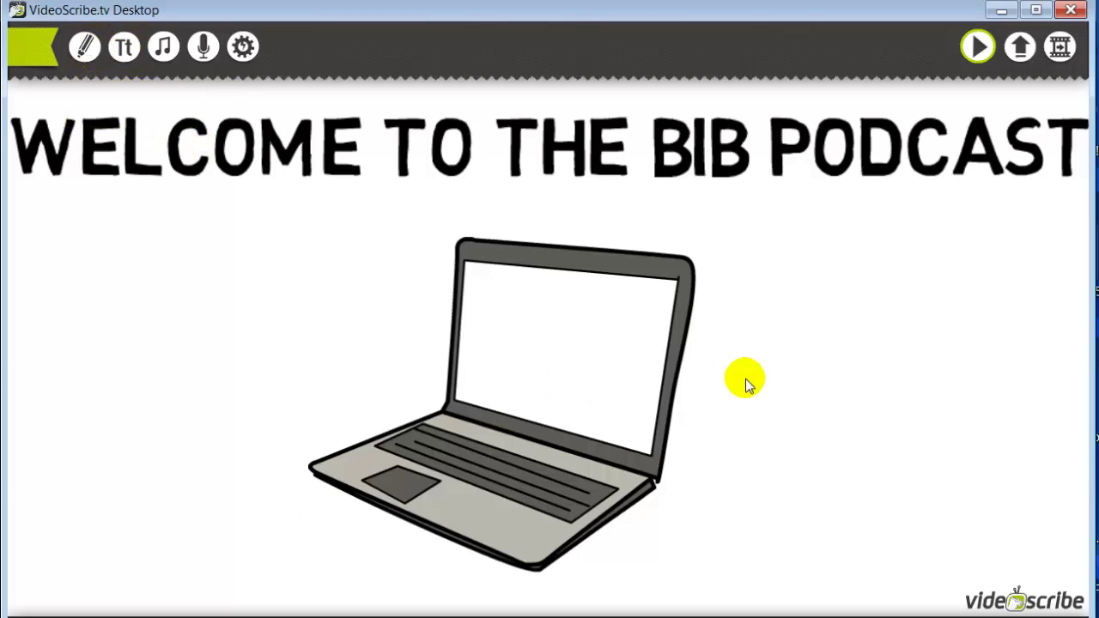
drag(506, 363, 473, 352)
Add the outlined diagonal down-right arrow from the Arrows category and place it beside the laptop's lower right
click(84, 46)
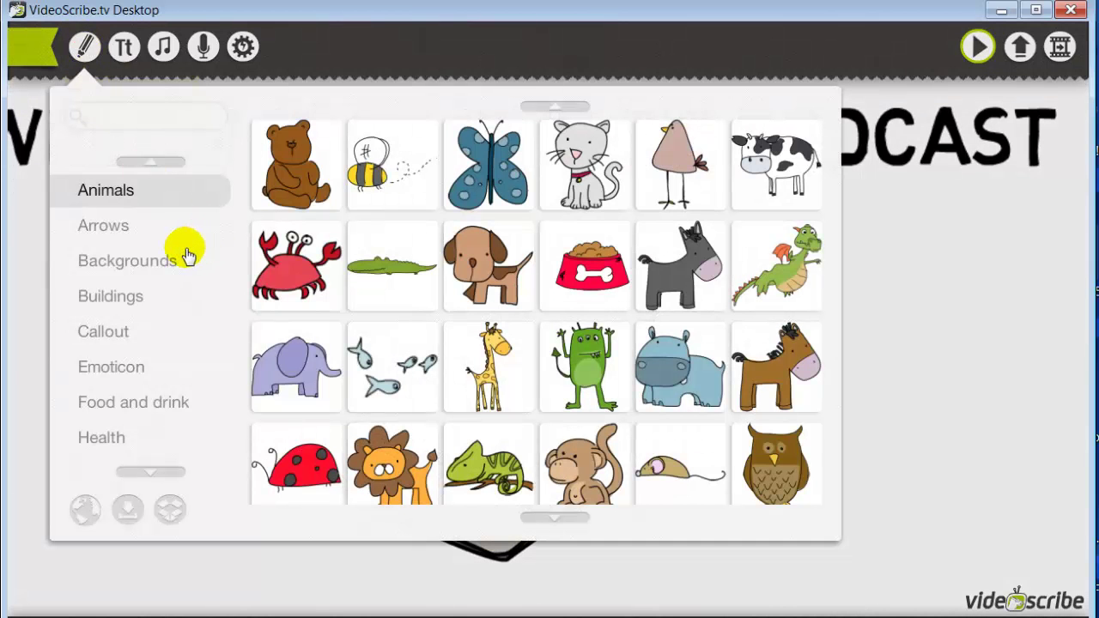
click(883, 288)
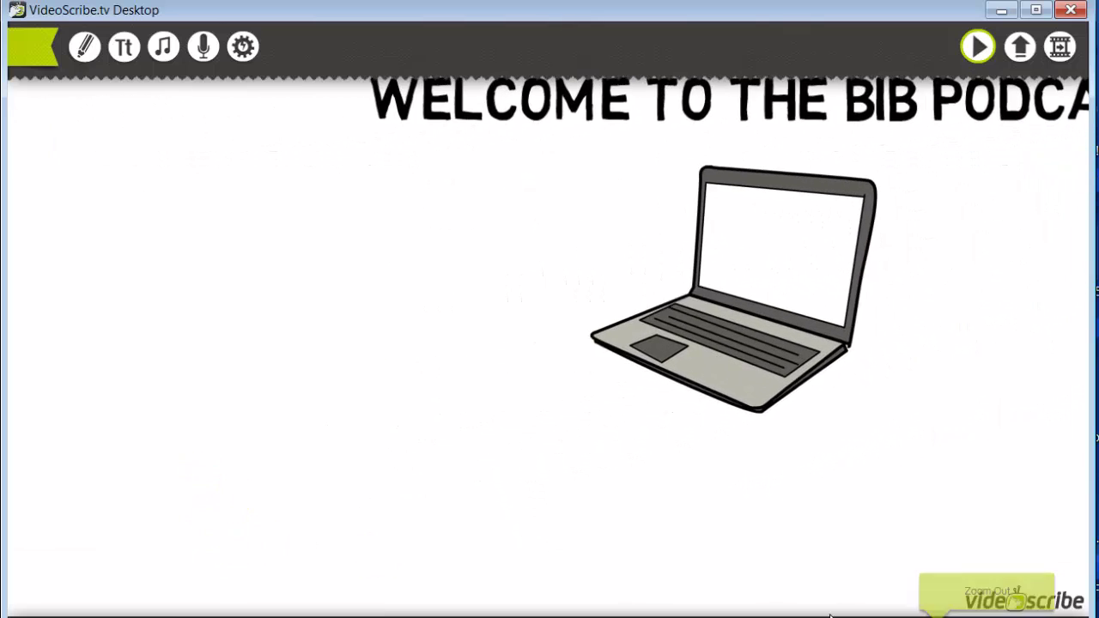
click(85, 47)
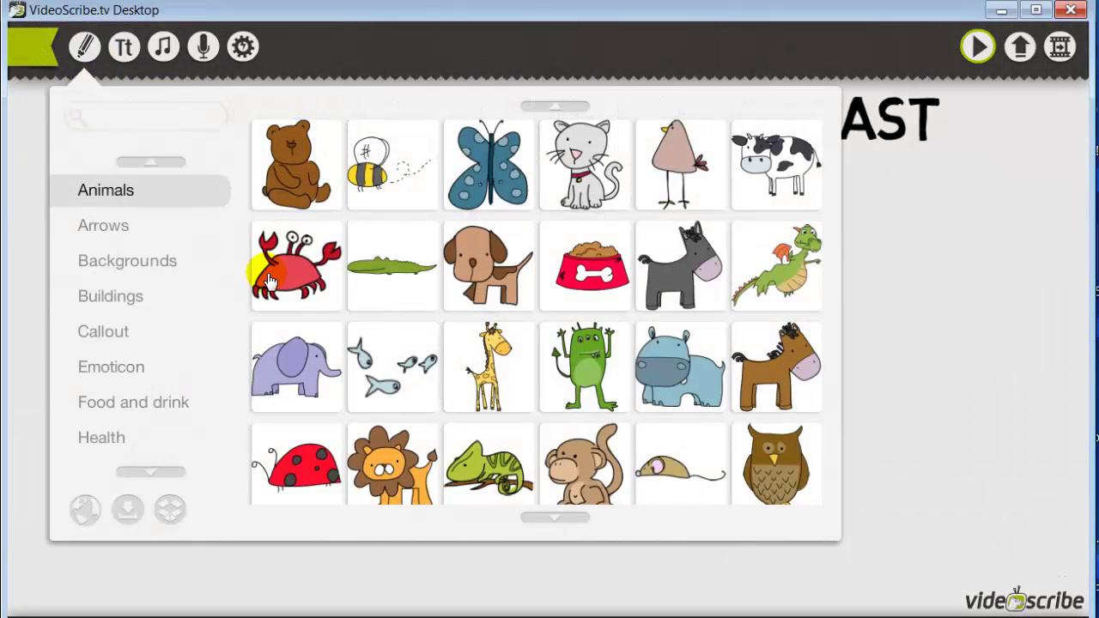
click(129, 235)
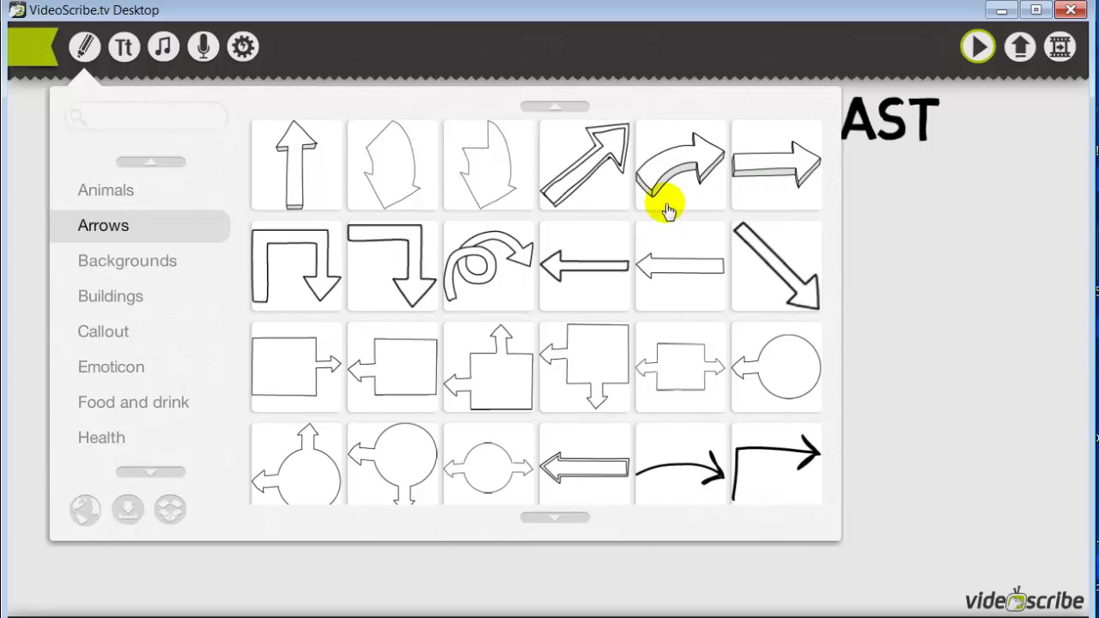
click(811, 273)
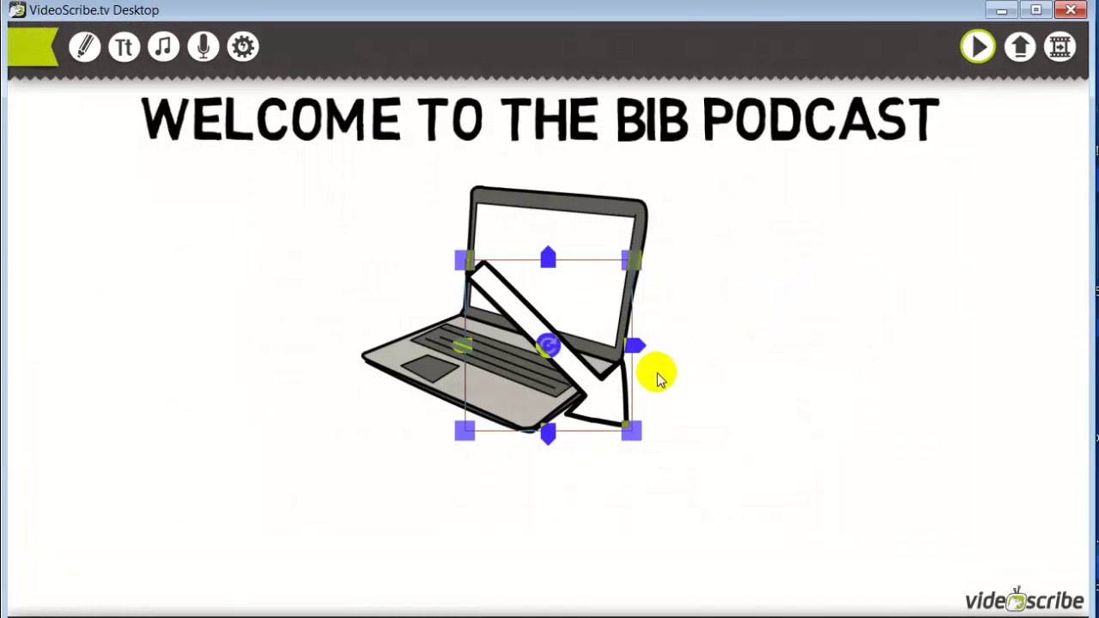
drag(595, 299, 797, 343)
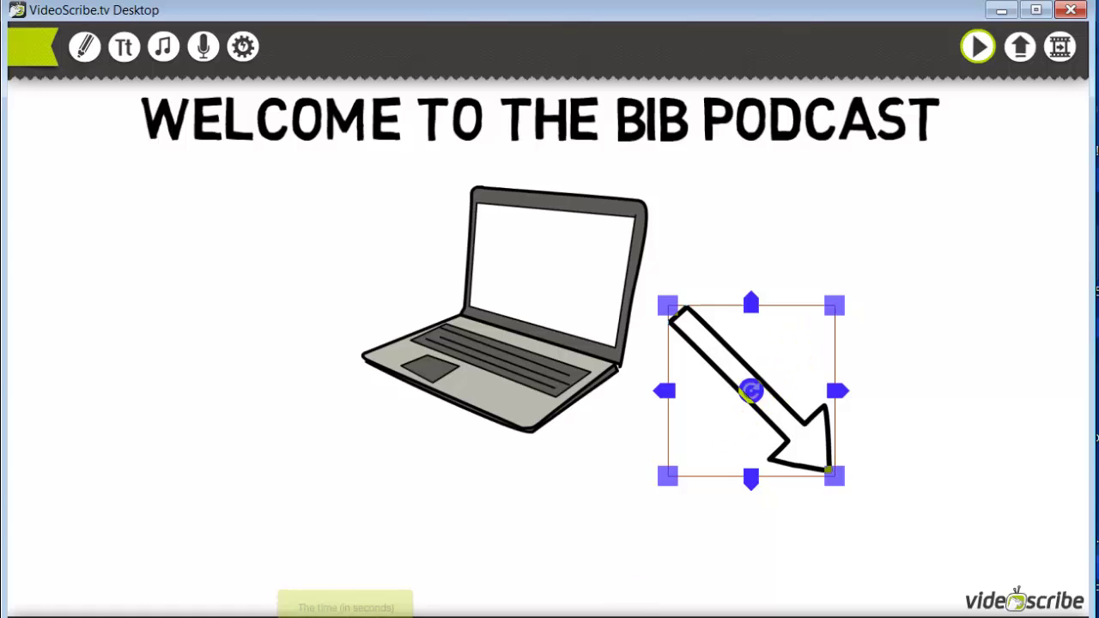
Play the scribe with the heading, laptop and arrow from the start
click(566, 320)
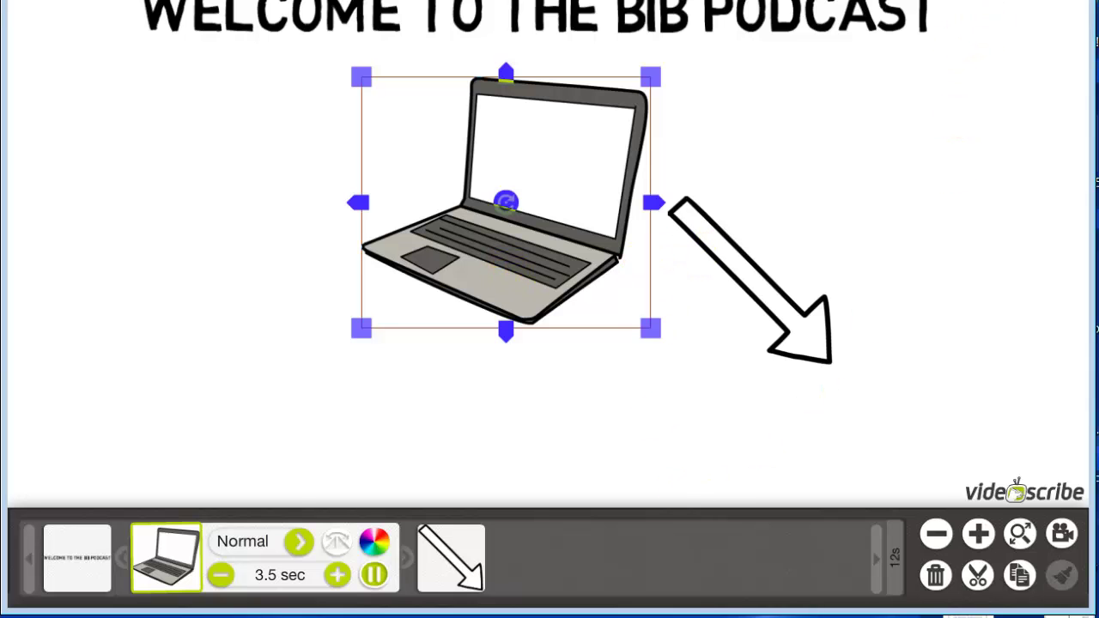
click(979, 17)
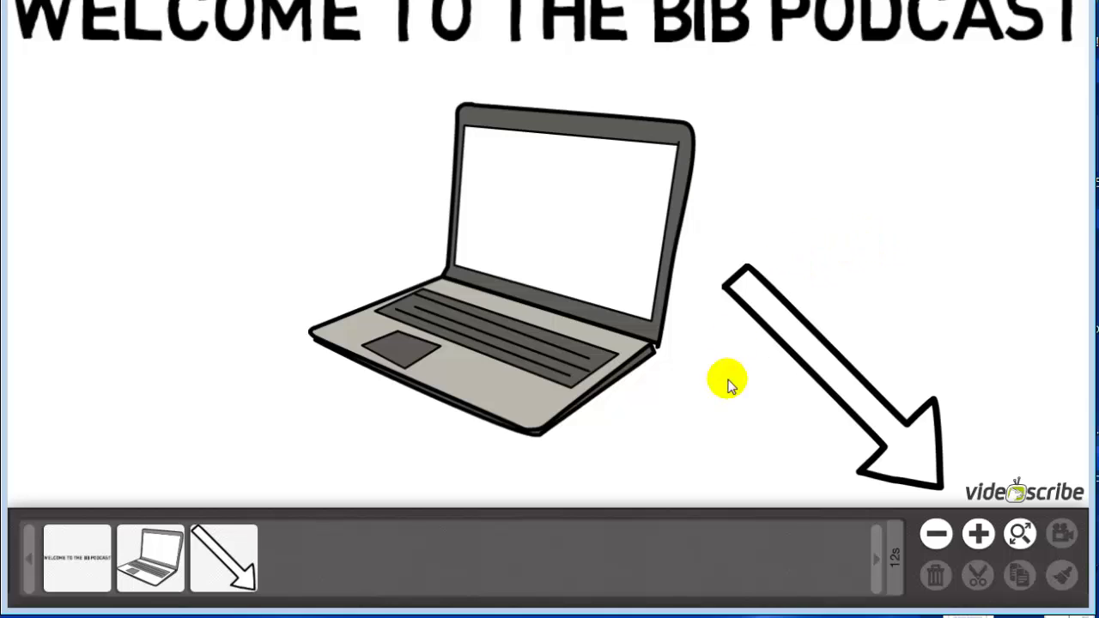
click(936, 534)
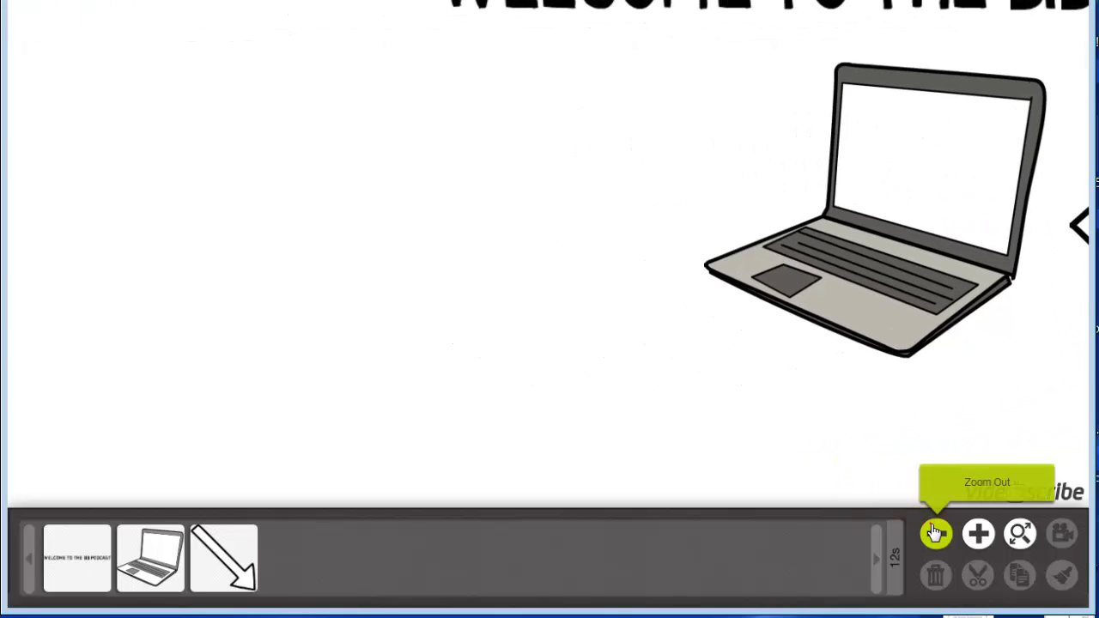
click(716, 346)
click(936, 534)
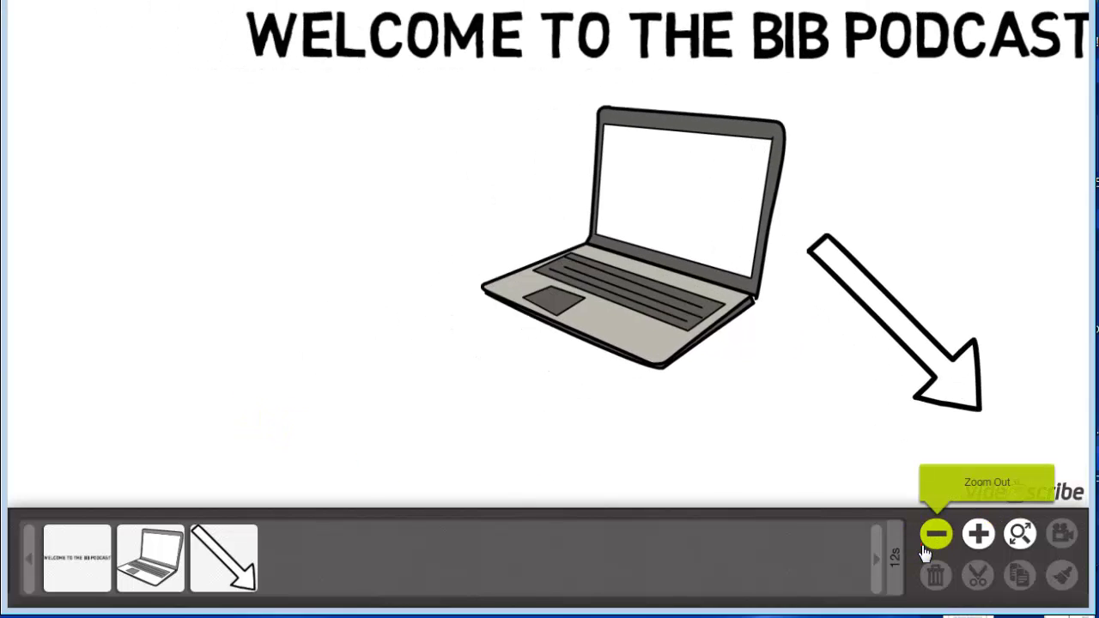
drag(574, 383, 407, 415)
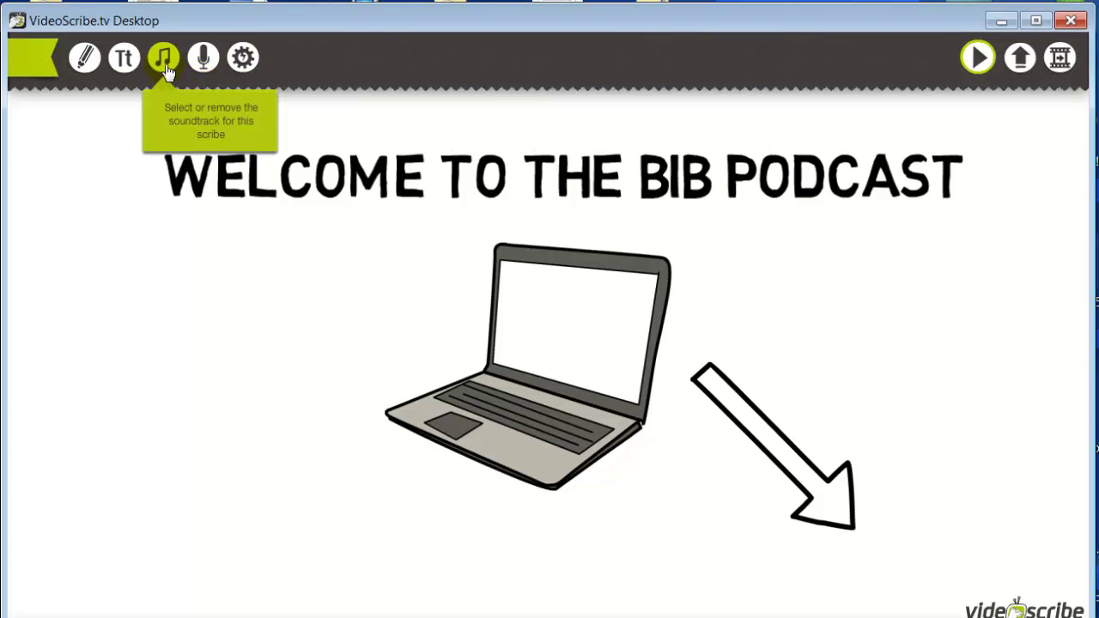
Preview the Spy on the Run, Disco Queen and Power Trailer soundtracks without choosing one
click(164, 60)
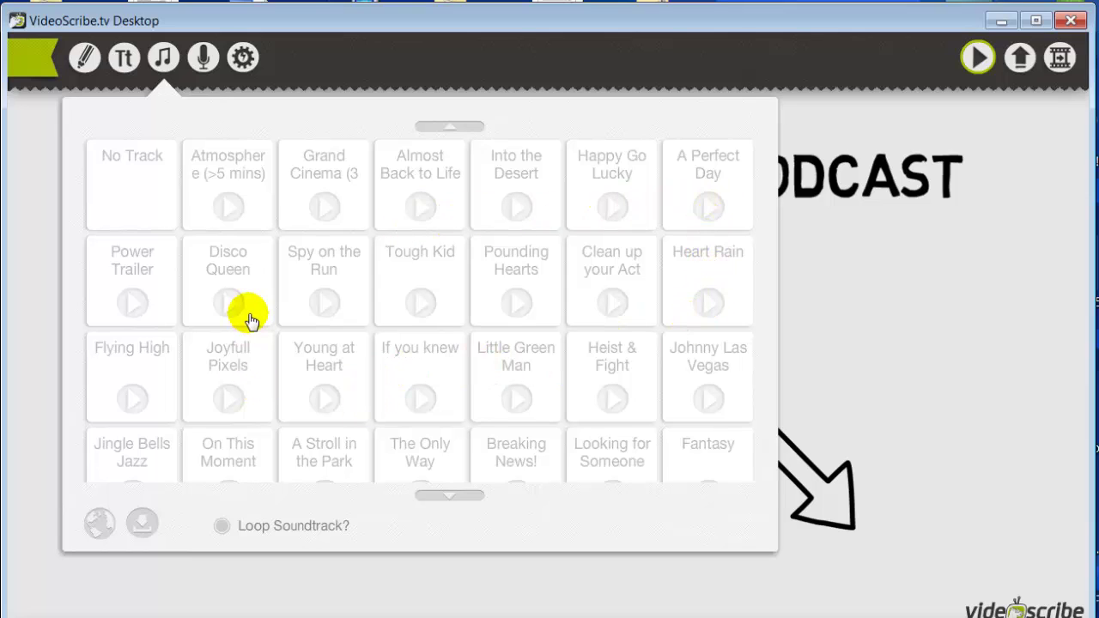
click(318, 311)
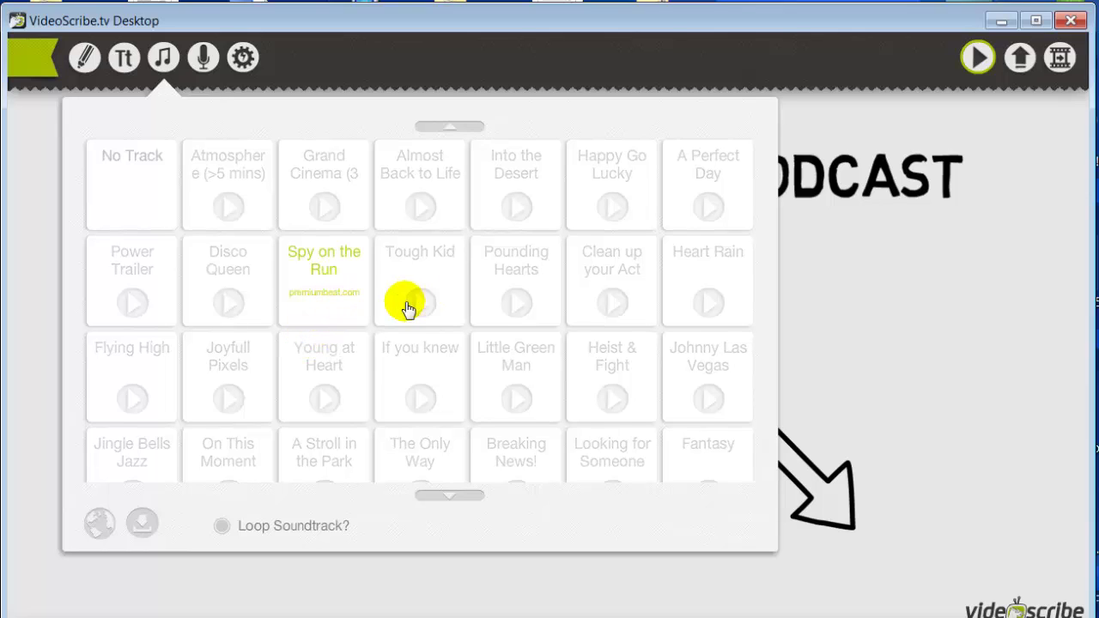
click(244, 311)
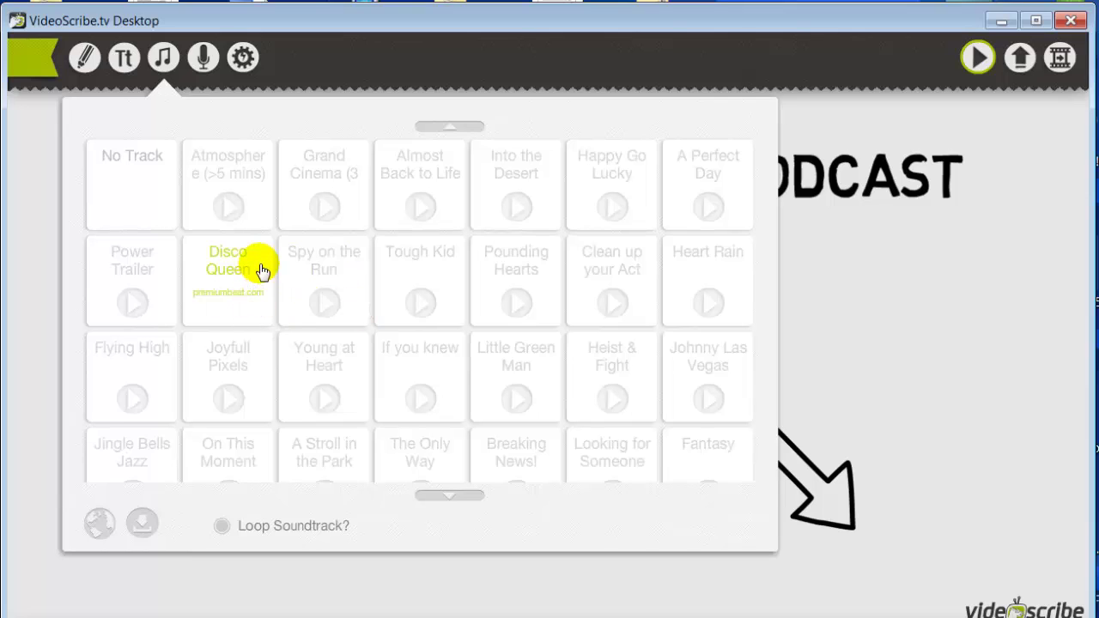
click(139, 302)
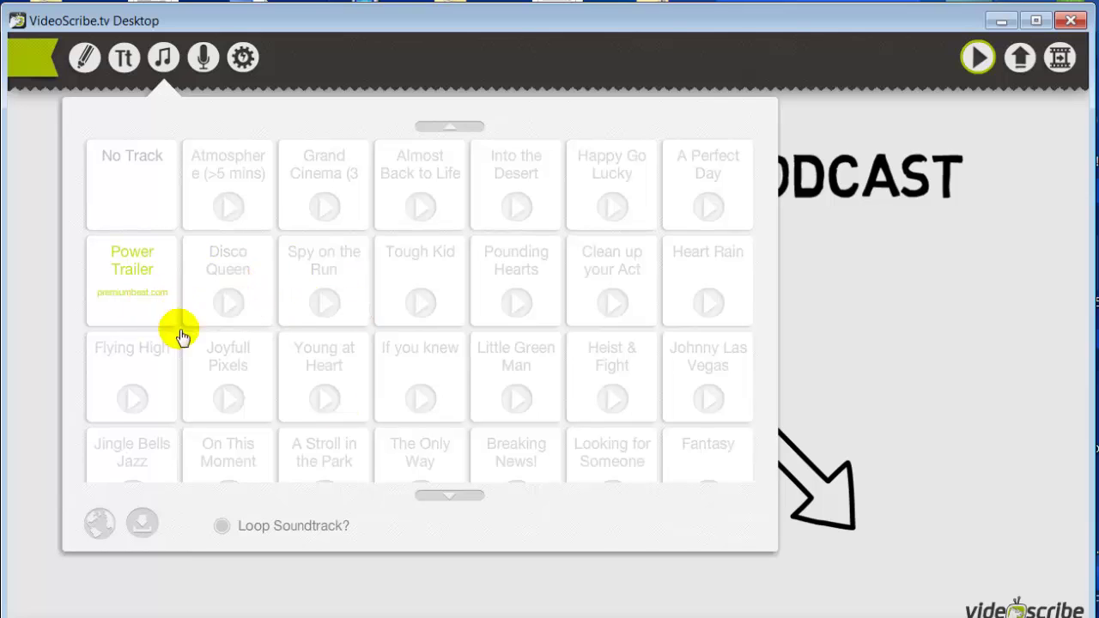
click(164, 58)
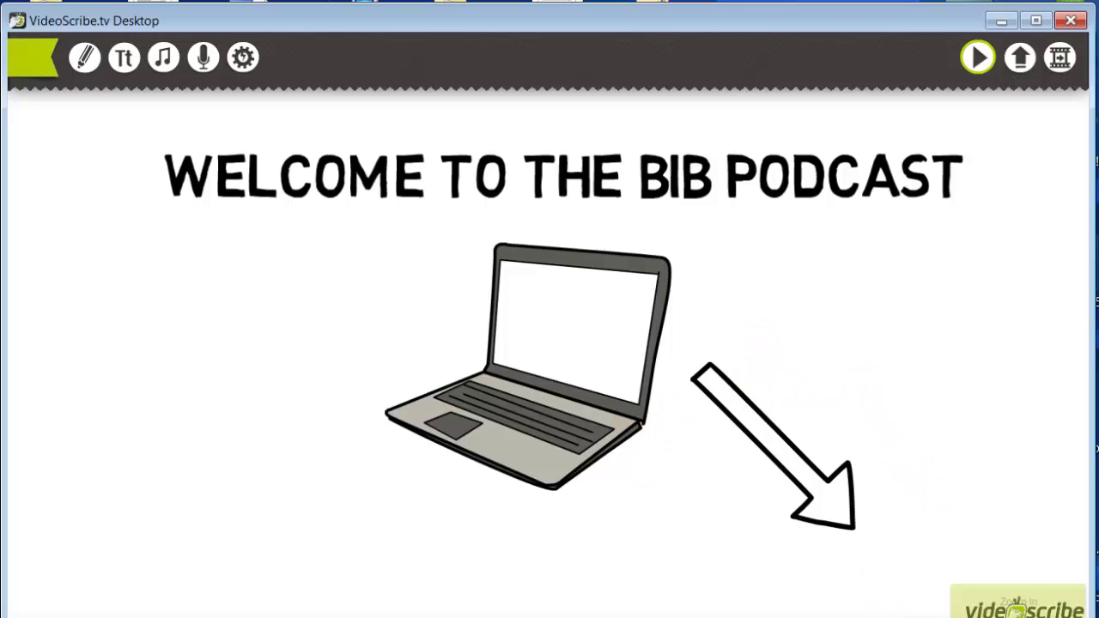
Add the post with a hanging blank rectangular sign from the Signs category and place it to the right of the arrow
click(85, 58)
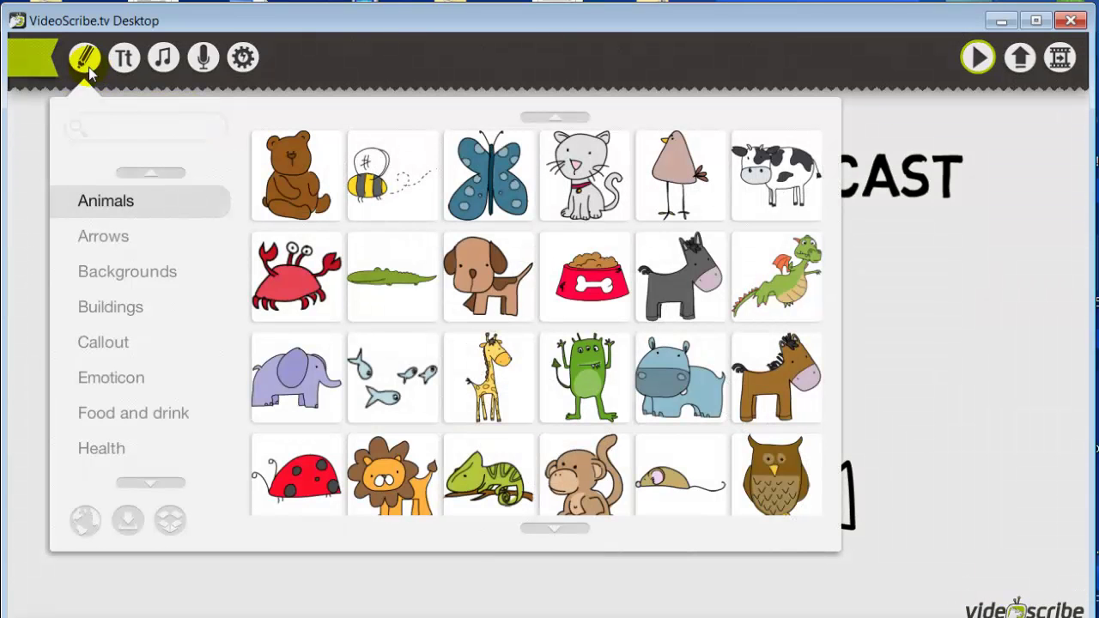
scroll(196, 382, down, 6)
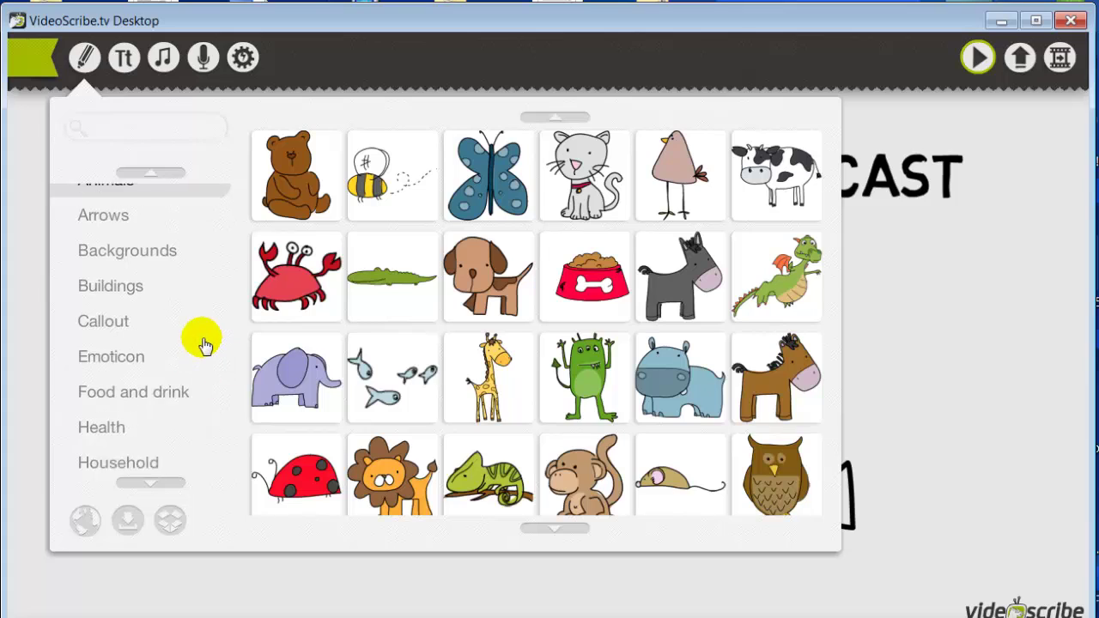
scroll(184, 360, down, 4)
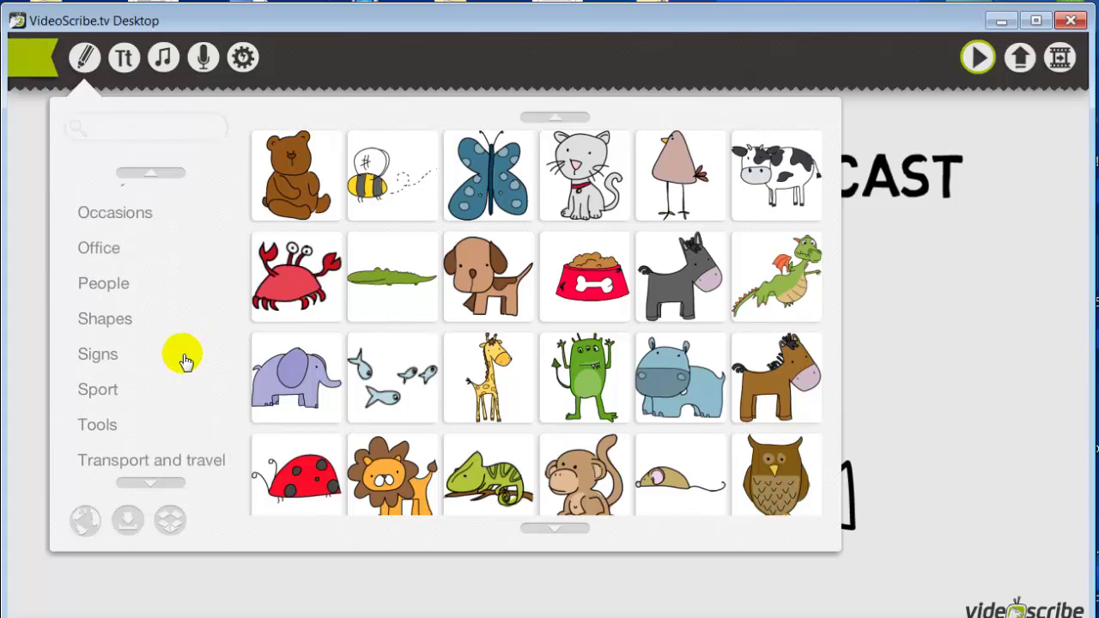
click(151, 395)
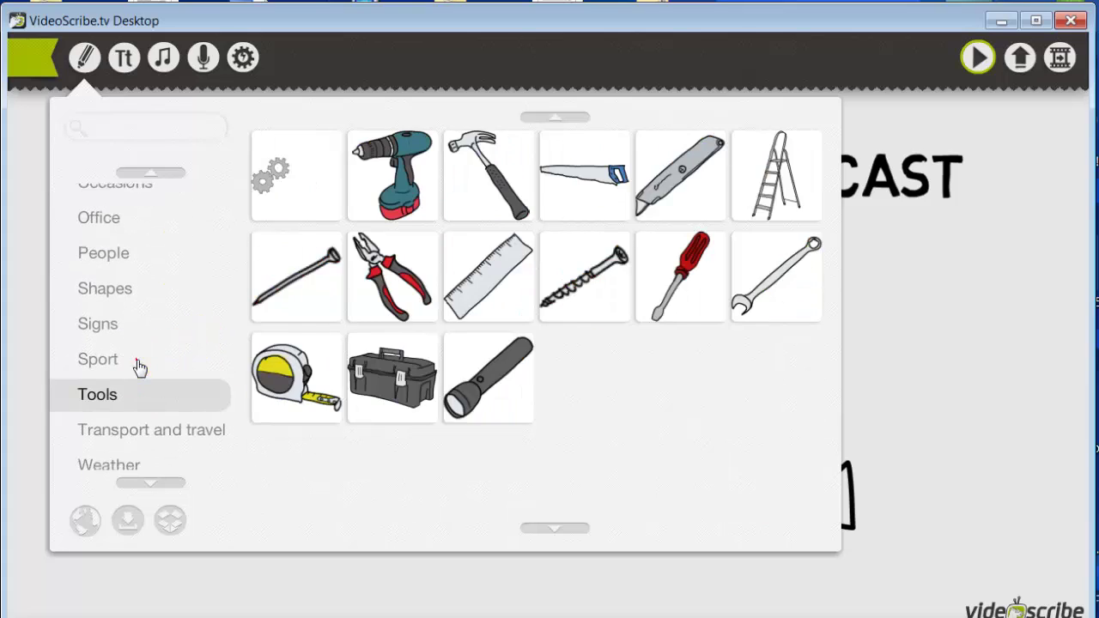
click(136, 363)
scroll(650, 309, down, 3)
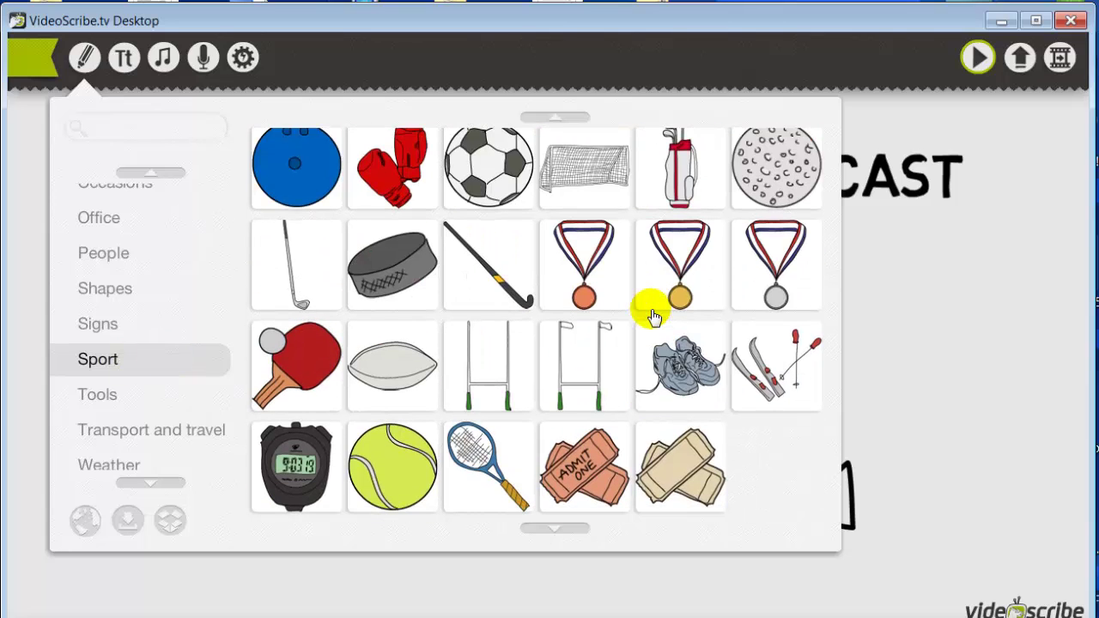
scroll(650, 309, up, 3)
click(101, 330)
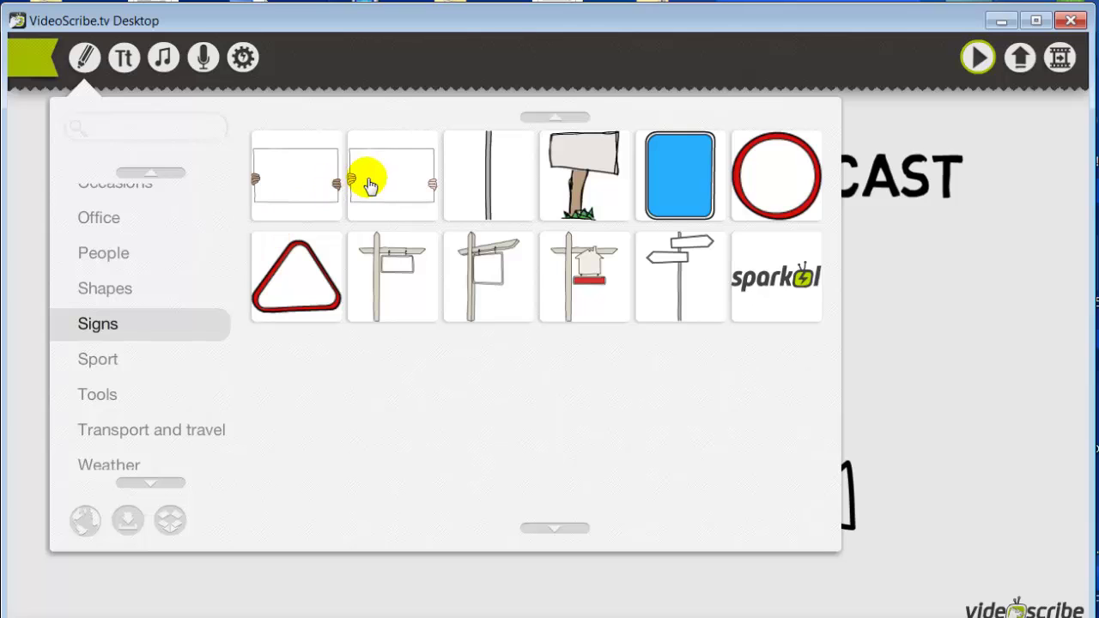
click(410, 283)
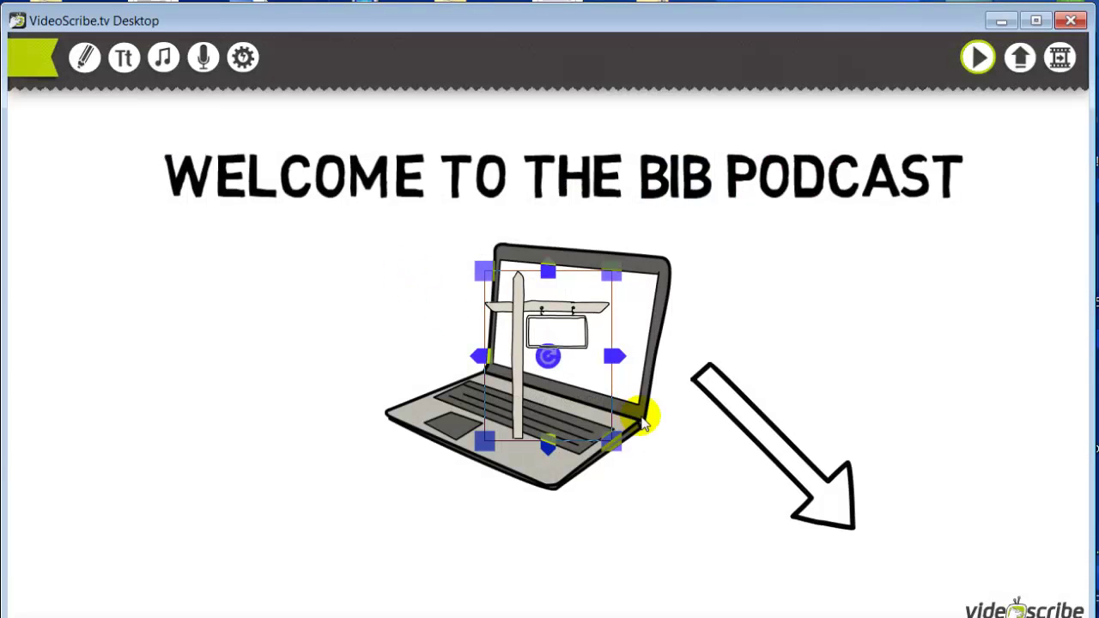
drag(564, 348, 961, 440)
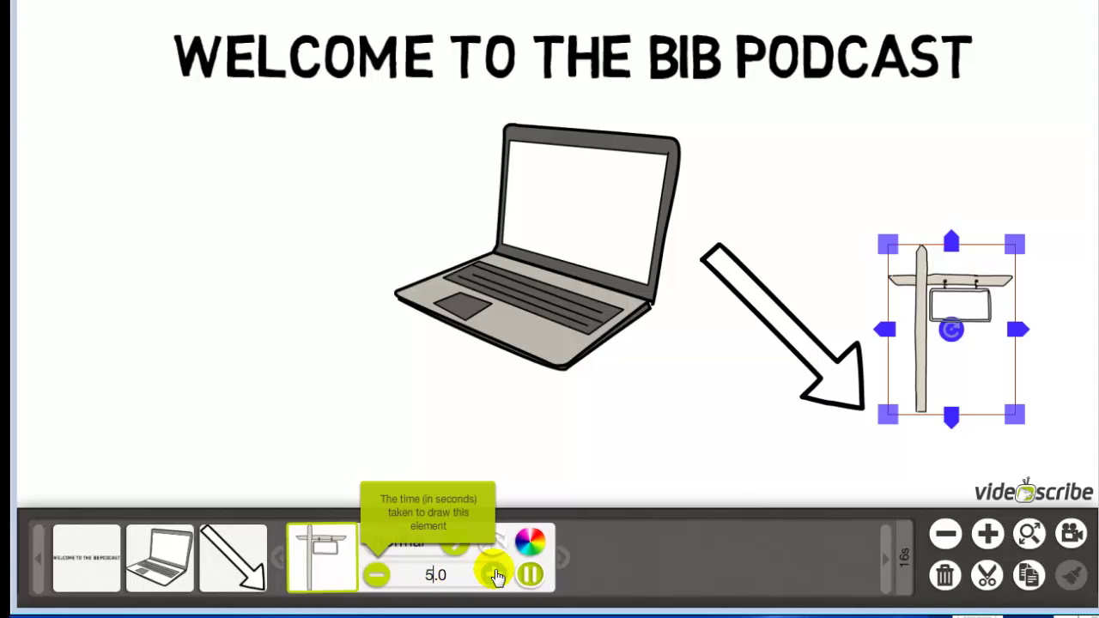
Set the signpost's drawing time to 5.0 seconds and play the scribe from that element
click(342, 573)
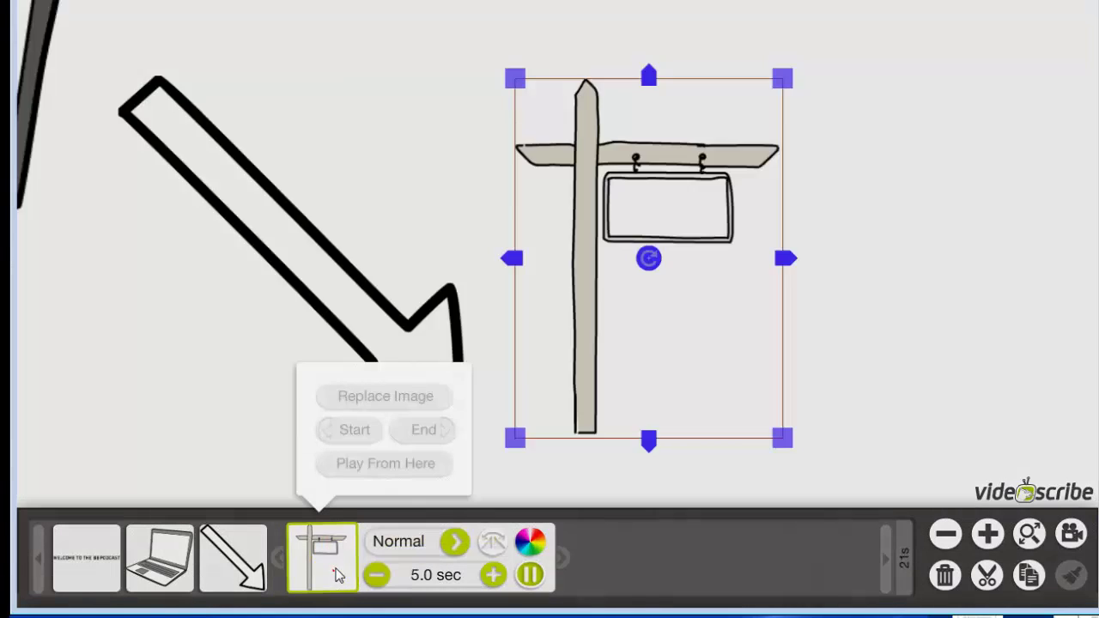
click(397, 464)
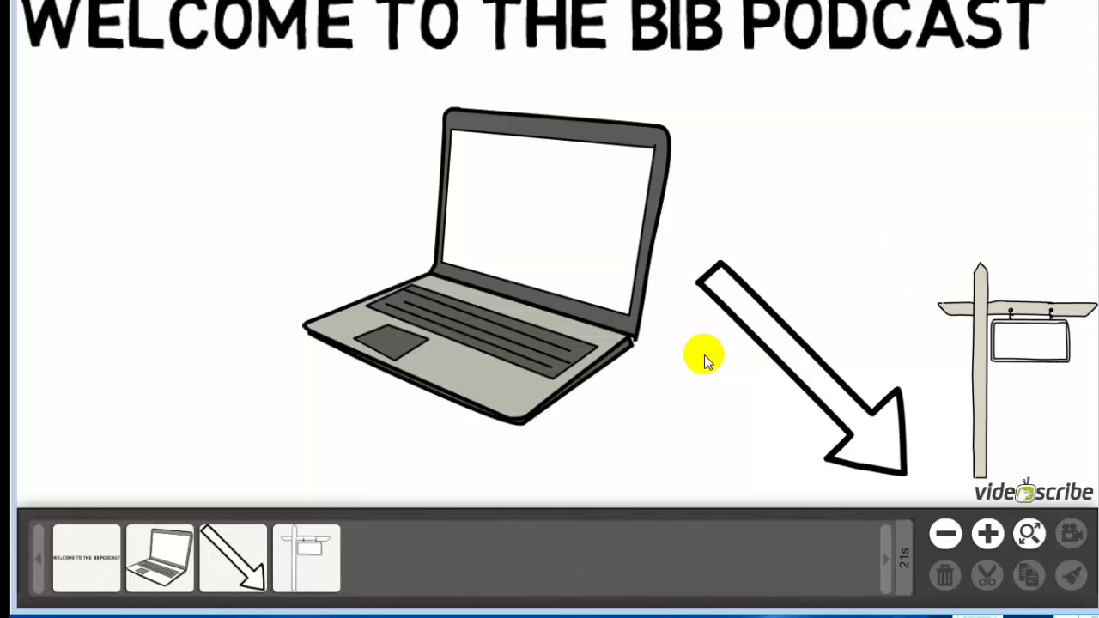
Move the signpost earlier in the running order, between the heading and the laptop
click(305, 567)
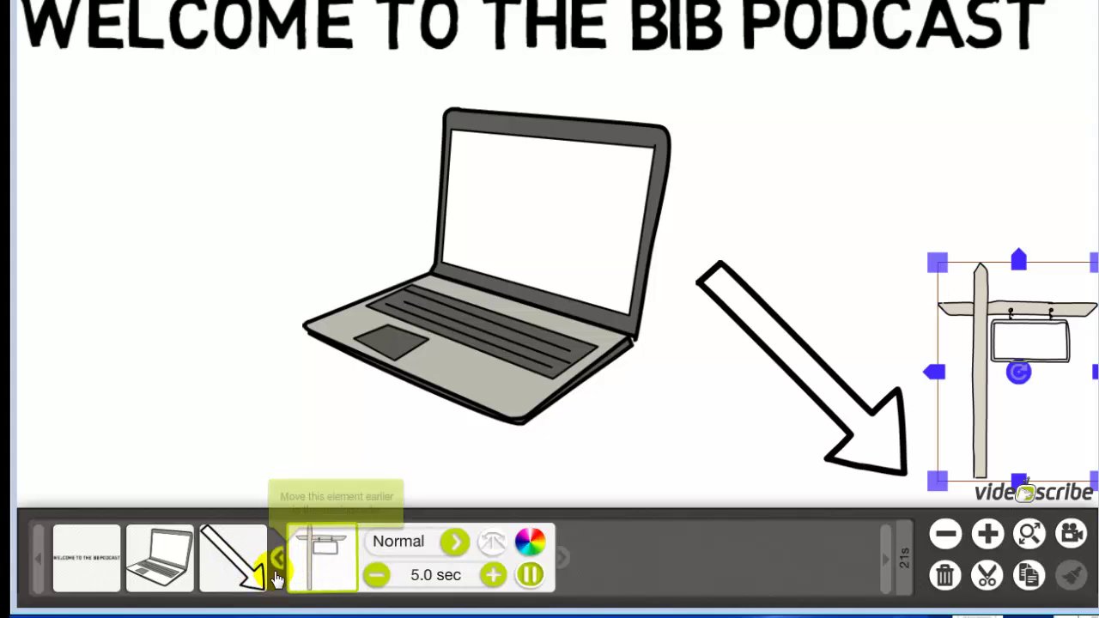
click(280, 560)
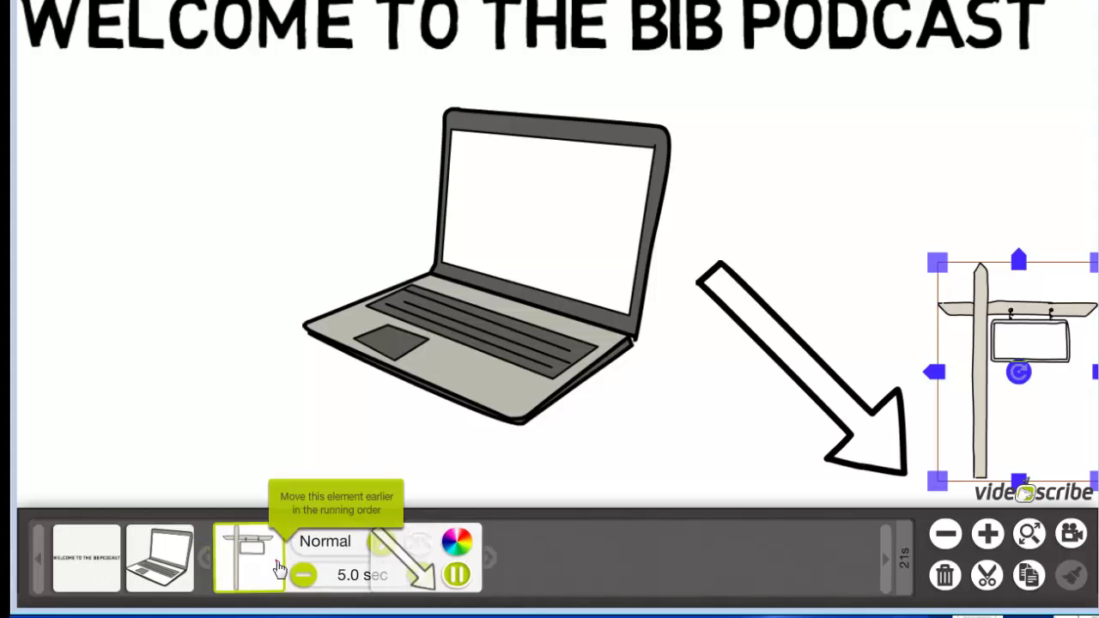
click(203, 560)
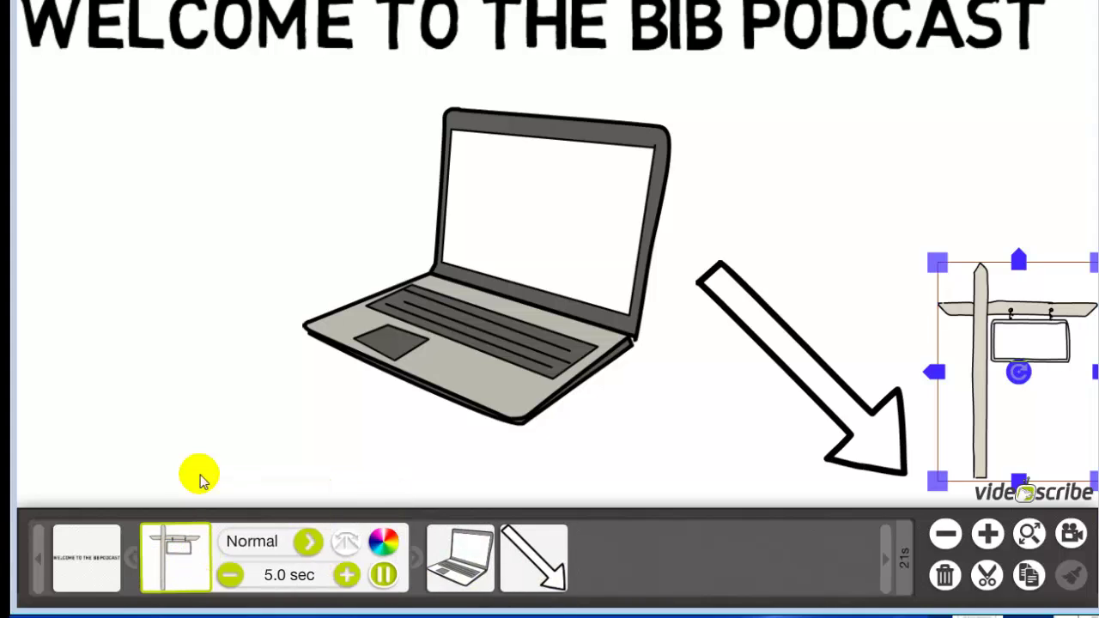
click(202, 376)
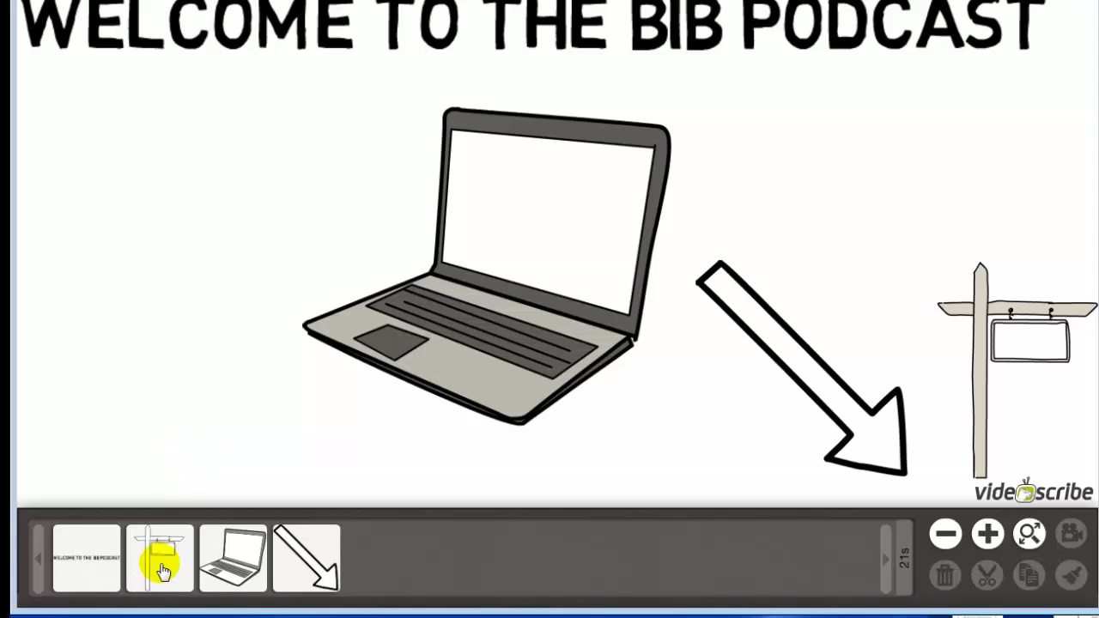
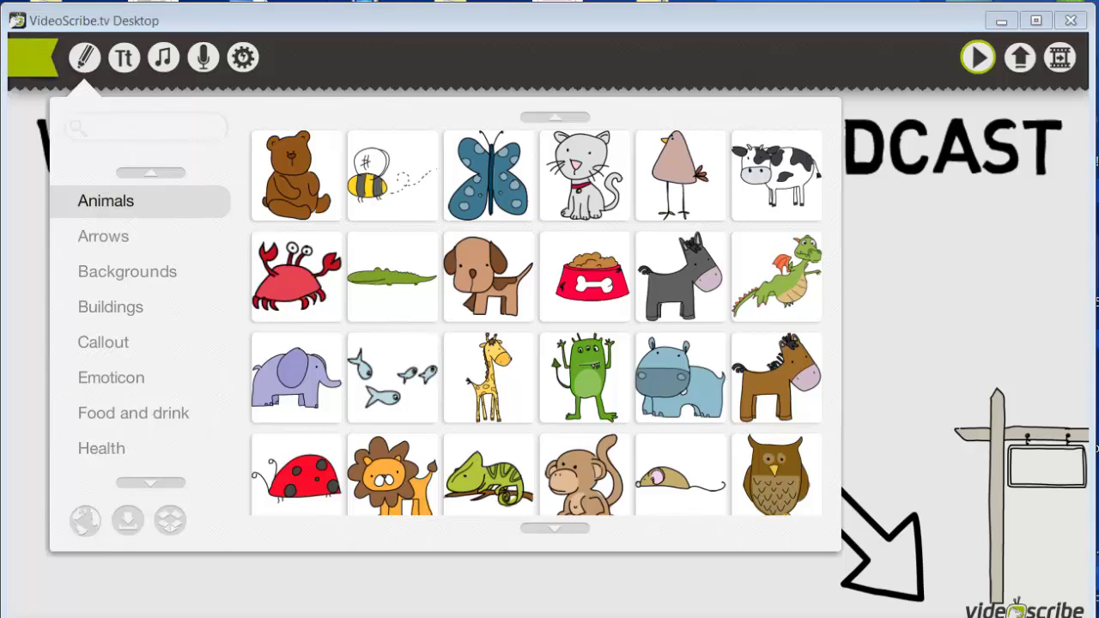
Import the line drawing of a man in profile from the computer and place it, enlarged, left of the laptop below the heading
click(128, 520)
scroll(611, 307, down, 10)
double_click(540, 290)
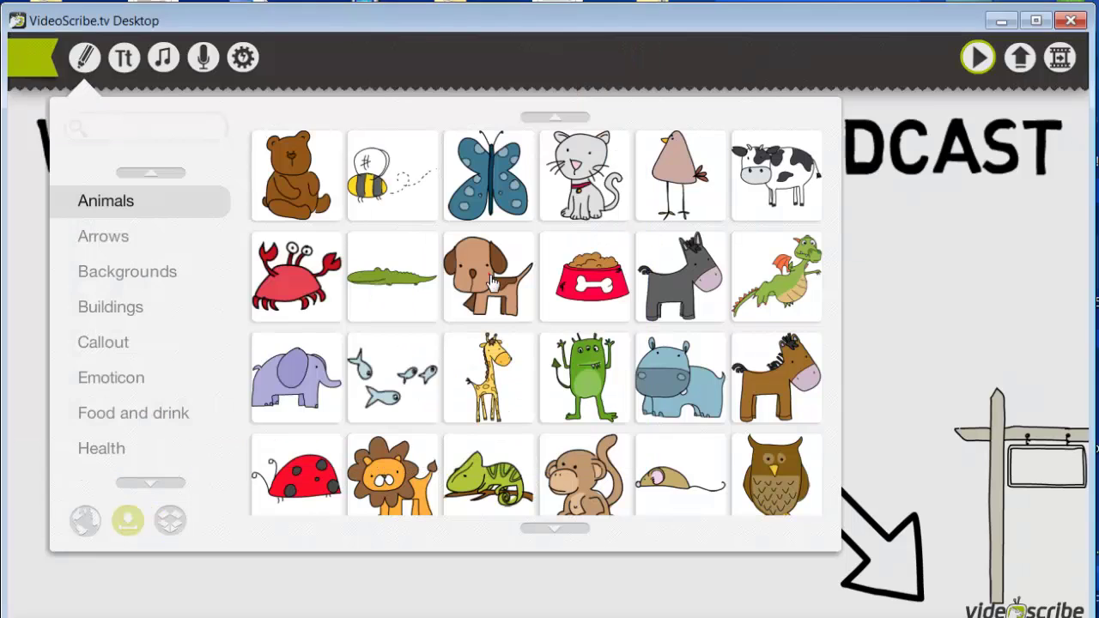
drag(512, 403, 287, 344)
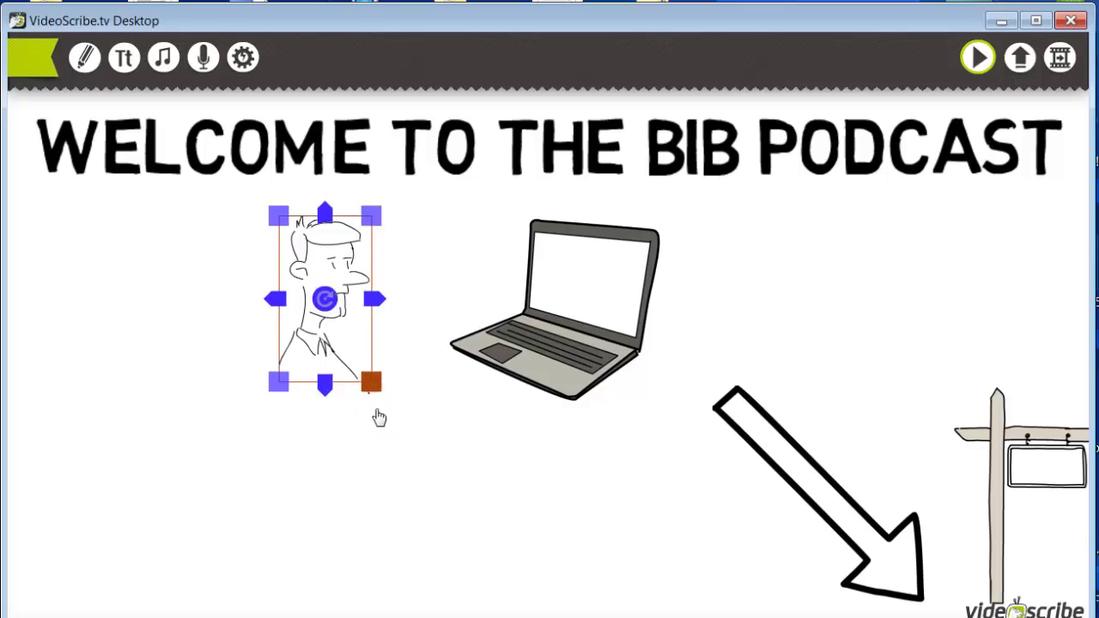
drag(374, 386, 393, 424)
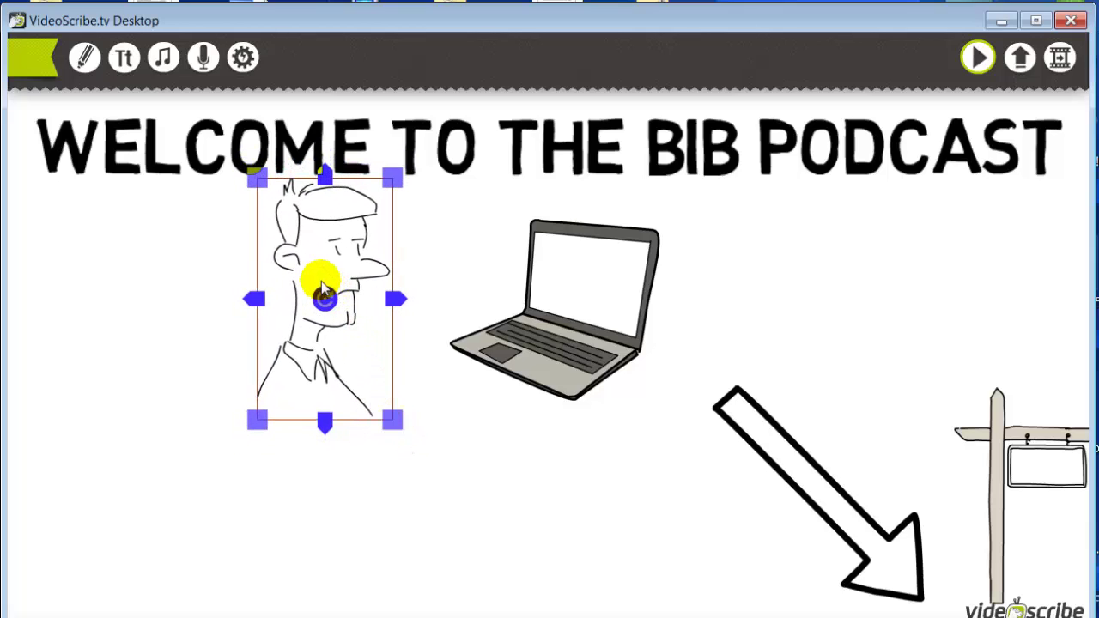
drag(323, 272, 318, 309)
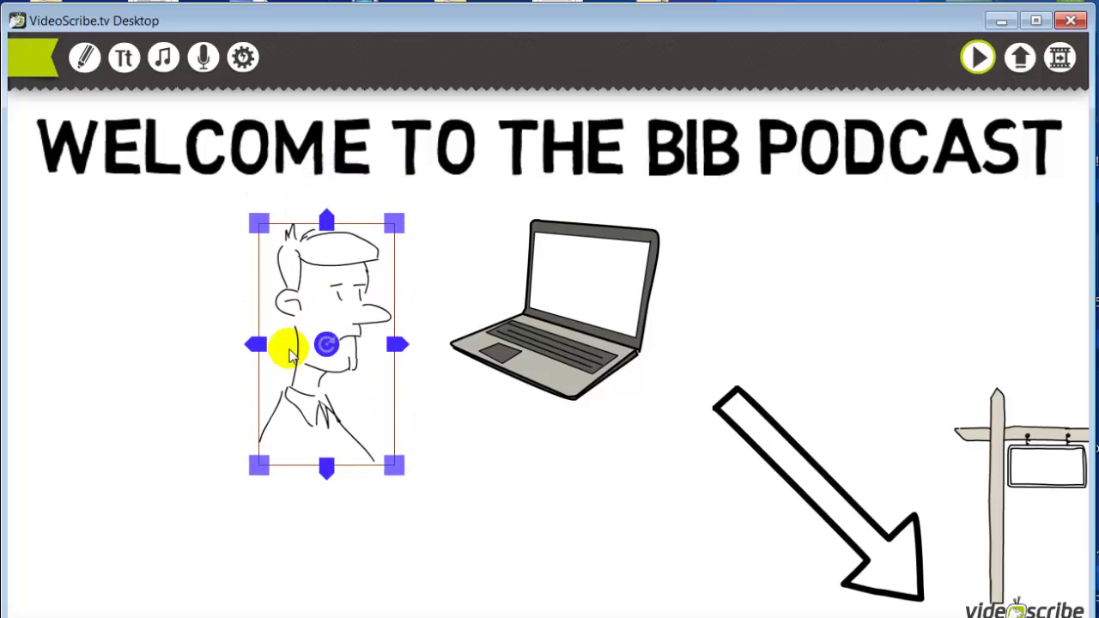
Enlarge the line drawing of the man slightly, keeping it beside the laptop and below the heading
drag(258, 459, 266, 485)
click(458, 525)
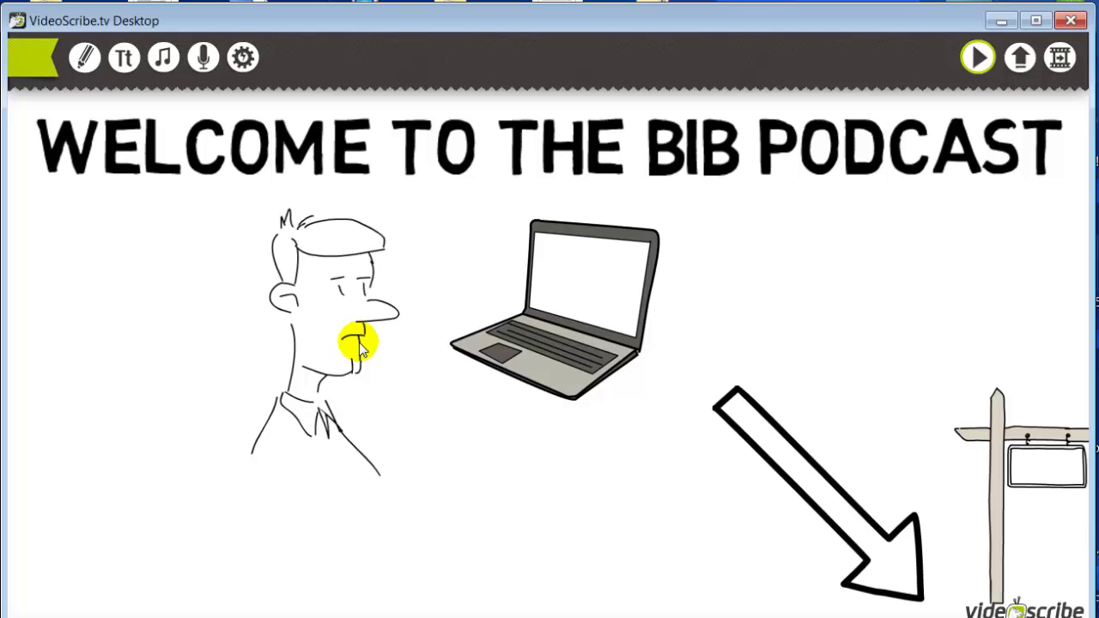
click(316, 384)
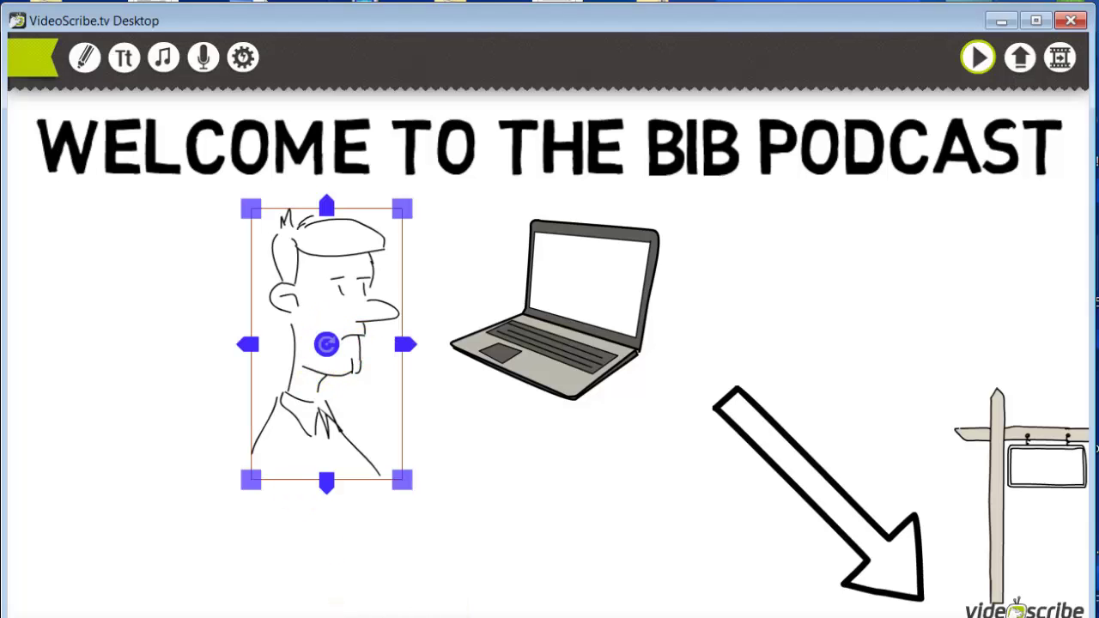
Place the man second in the running order, directly after the heading, and play the scribe
click(378, 613)
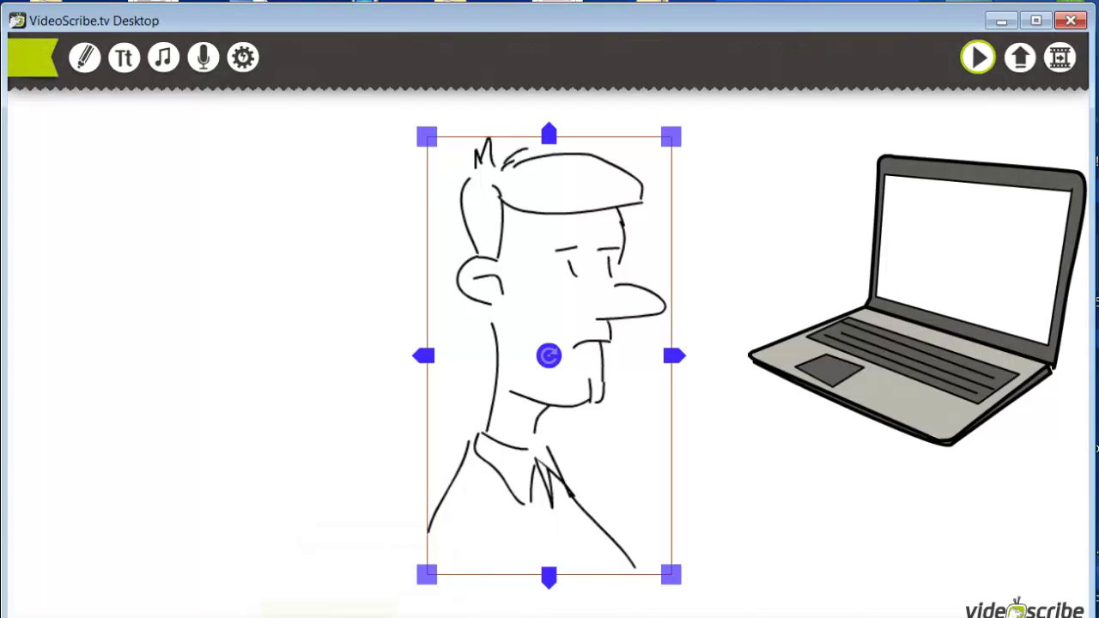
click(227, 542)
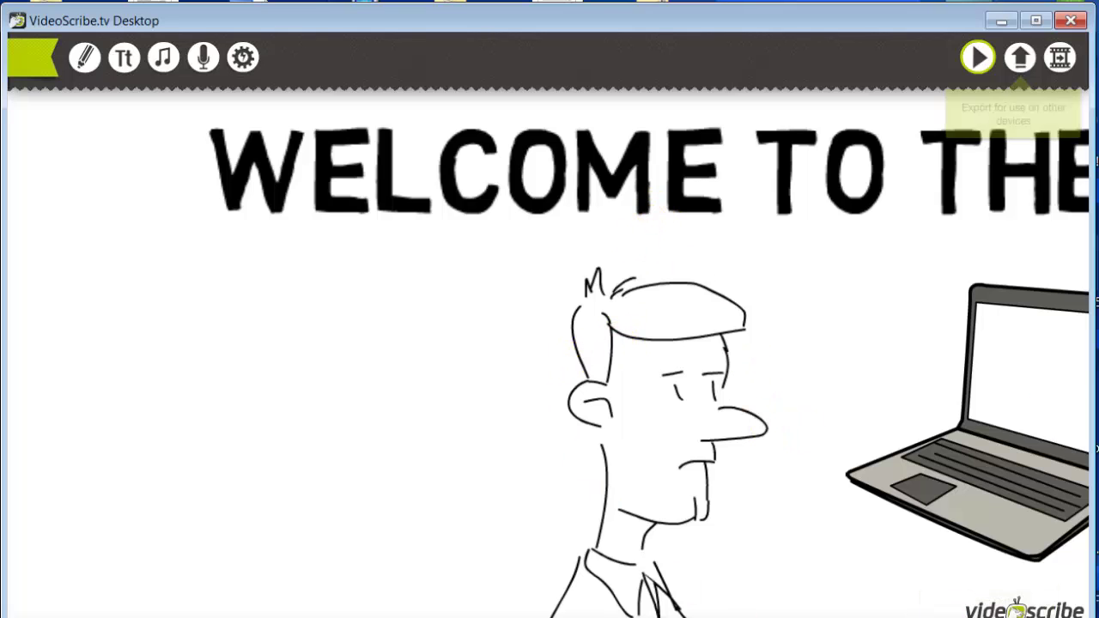
click(978, 58)
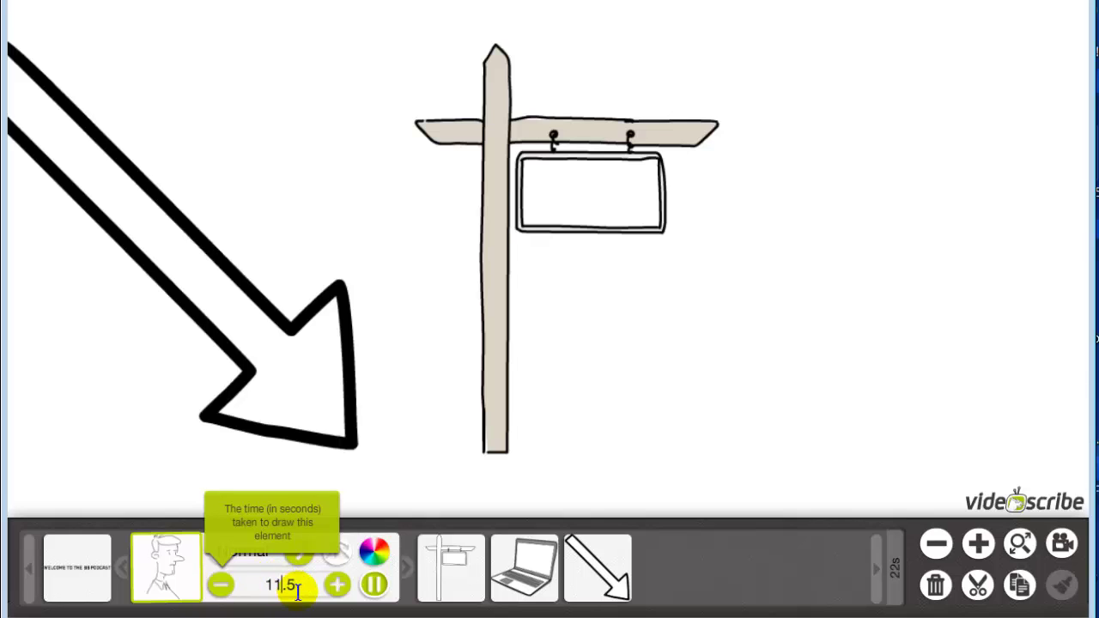
Set the man's drawing time to 11.5 seconds, and play the scribe until the arrow before stopping the preview
click(662, 294)
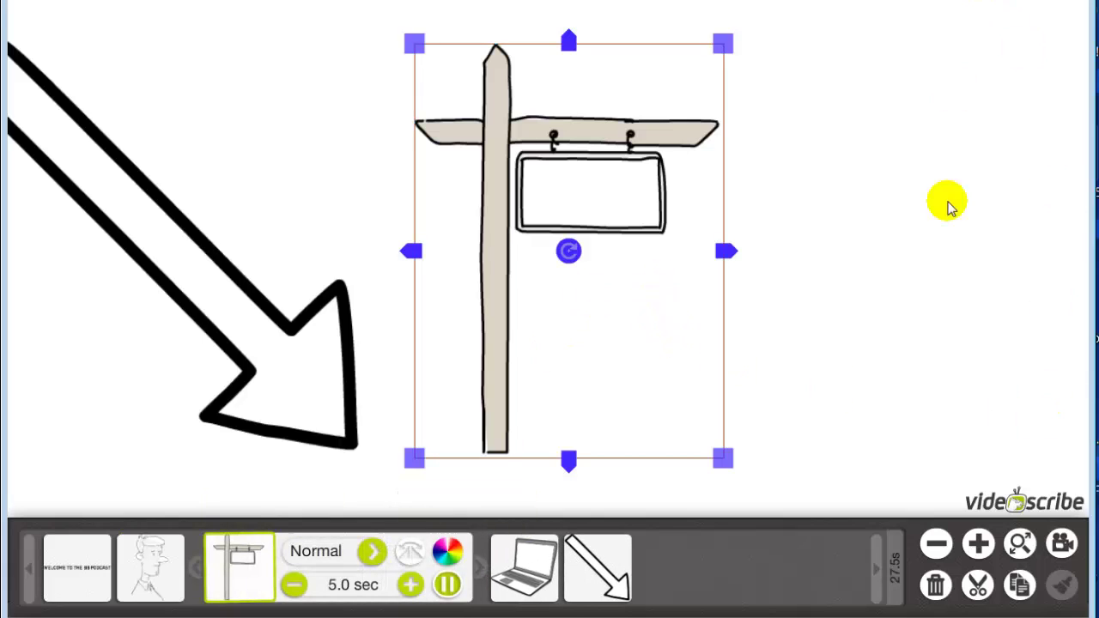
click(937, 545)
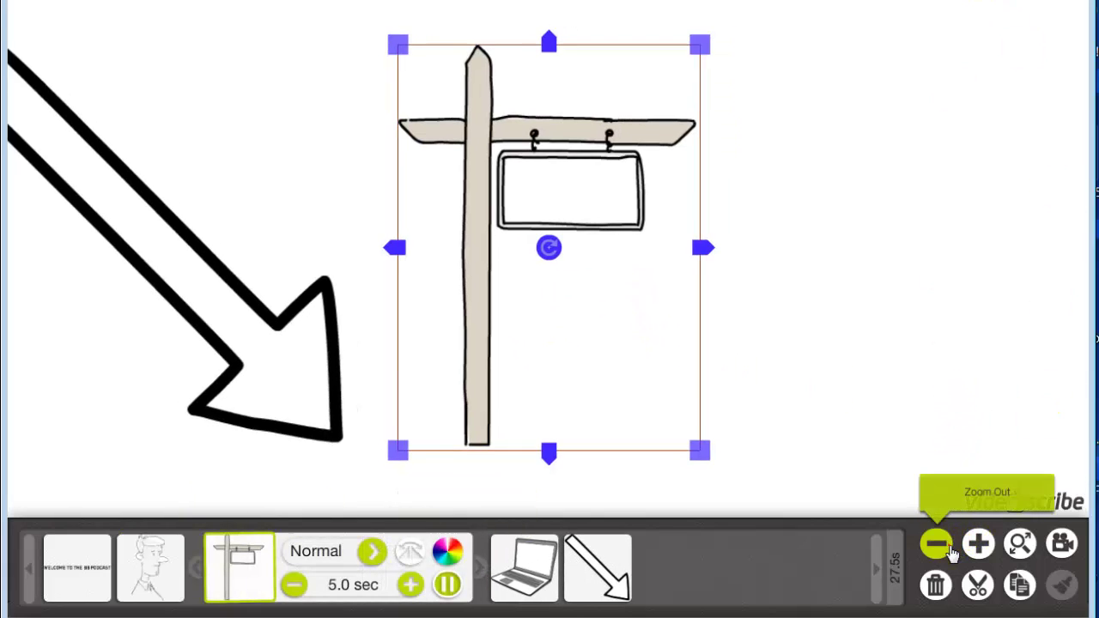
click(937, 546)
drag(1012, 195, 1012, 9)
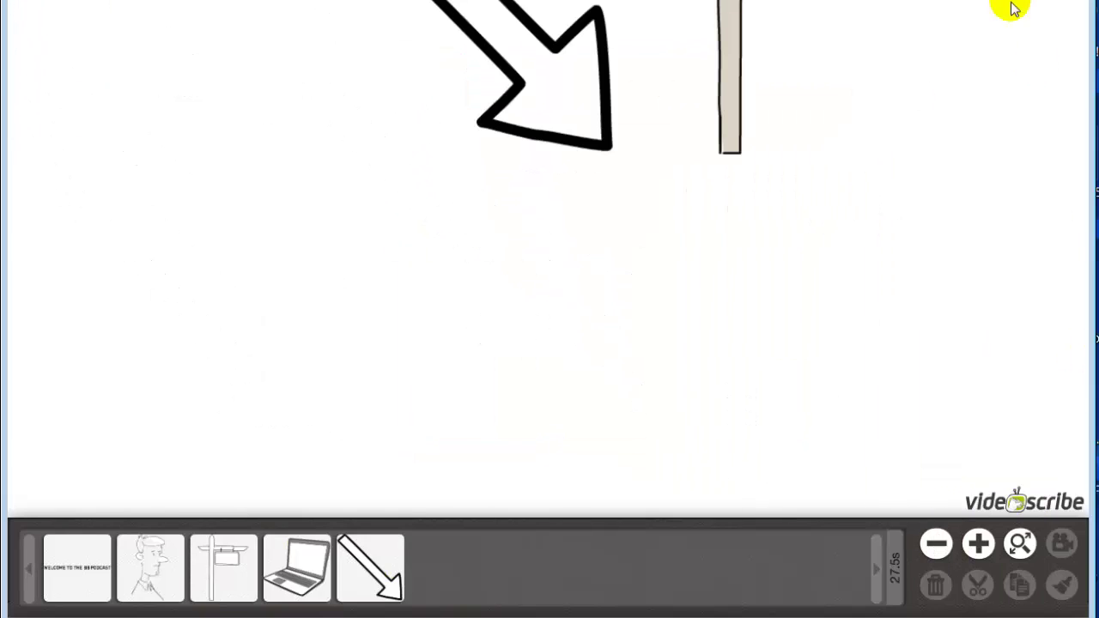
click(1012, 8)
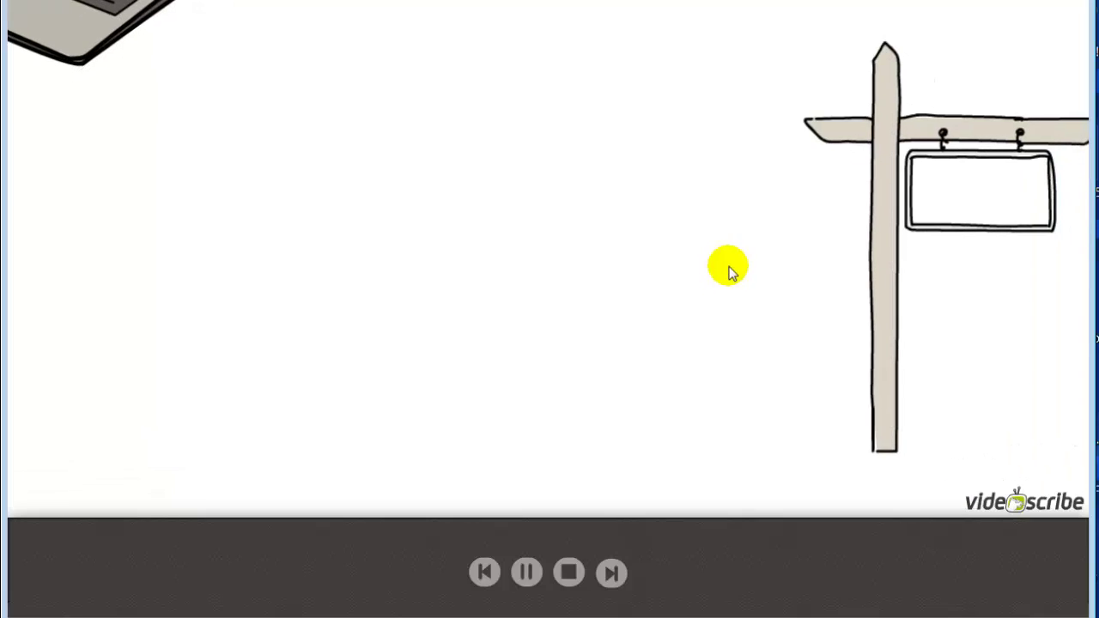
click(570, 571)
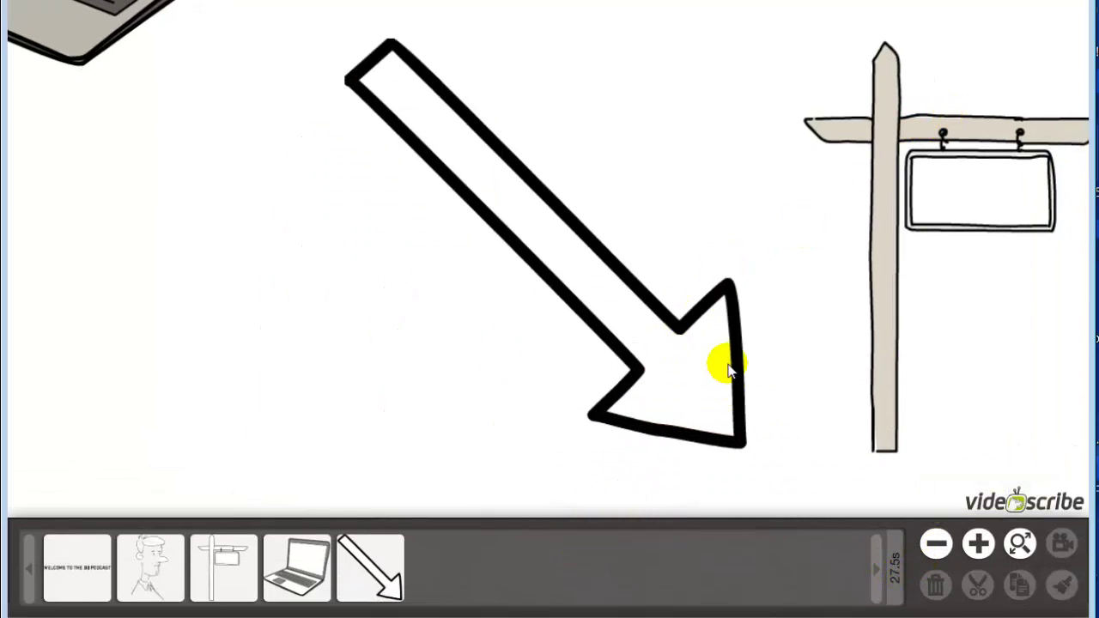
Line up the laptop, arrow and signpost in a row beside the man, below the heading, and play the scribe
drag(719, 363, 780, 508)
scroll(773, 490, down, 5)
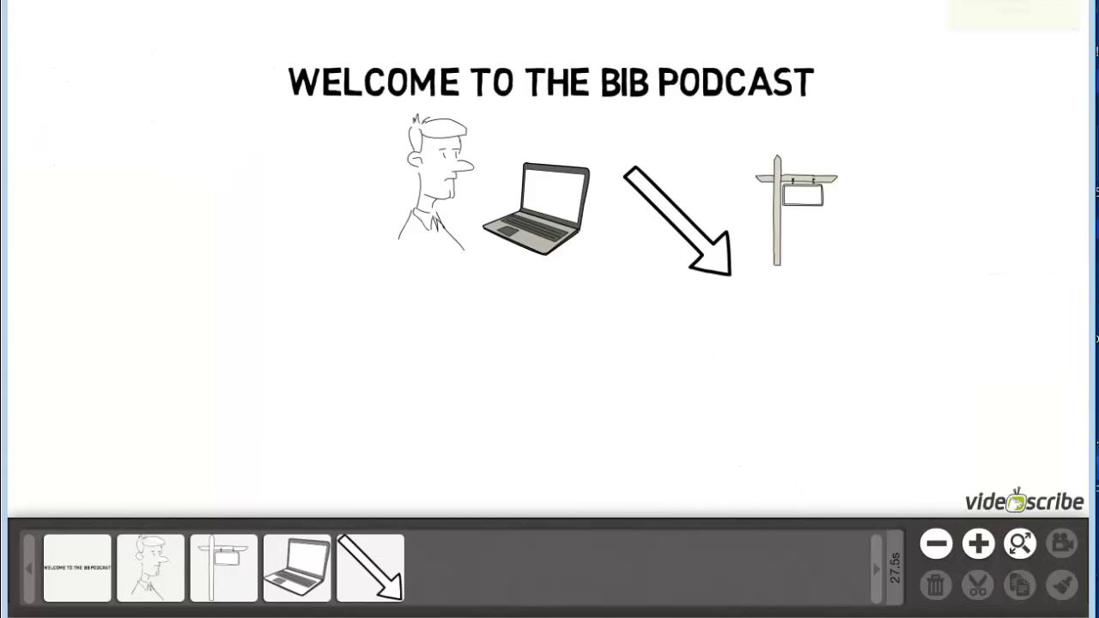
click(1015, 7)
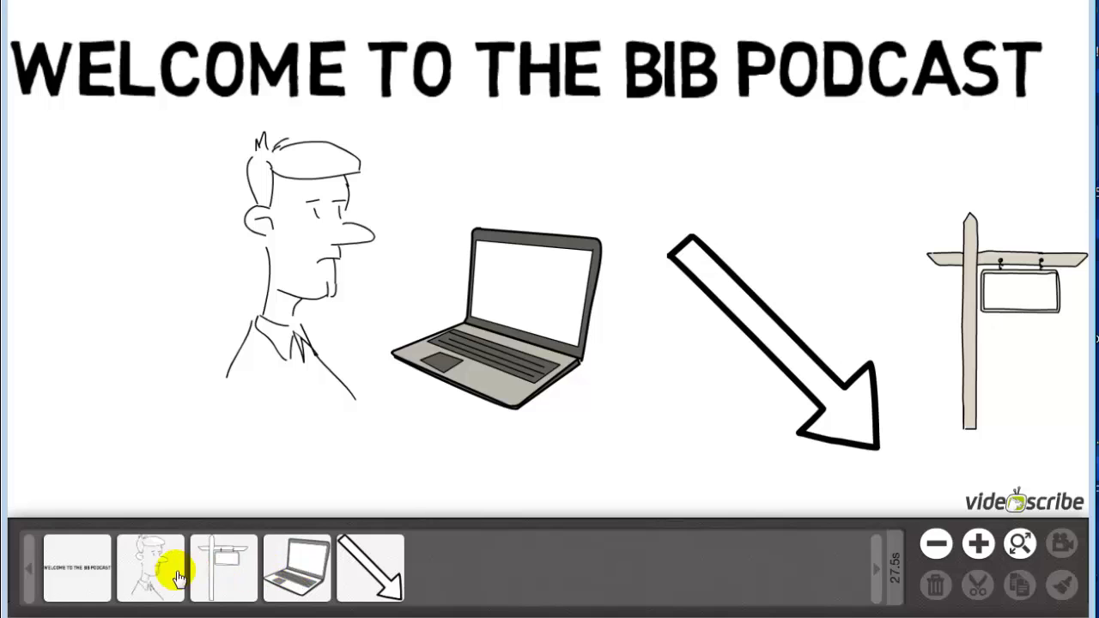
Save the scribe as "bib podcast" in preparation for creating a video
click(290, 567)
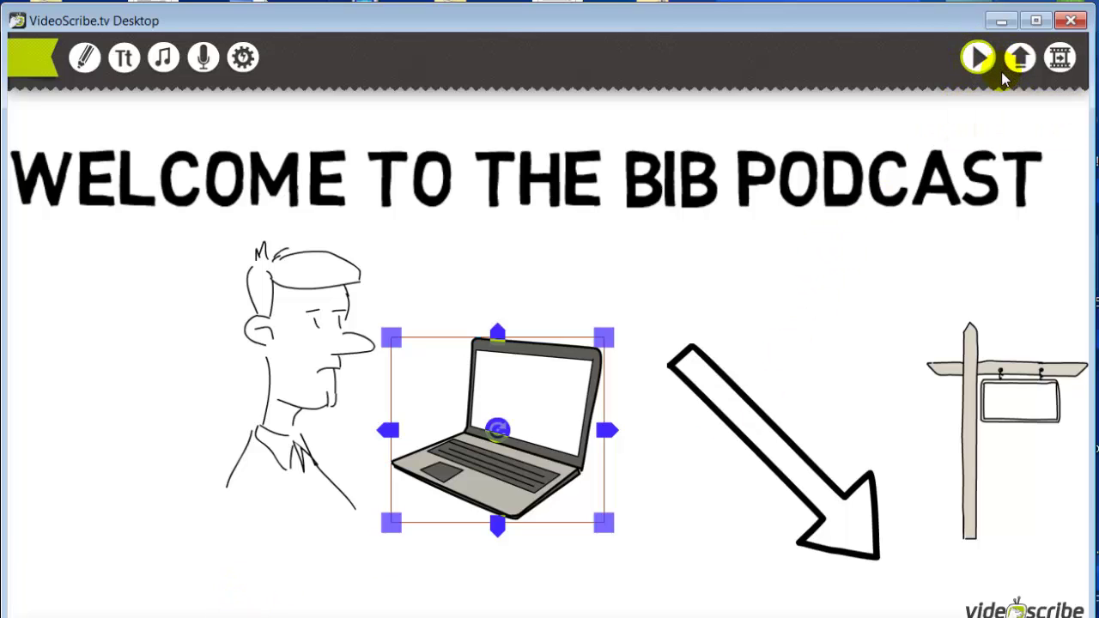
click(1061, 58)
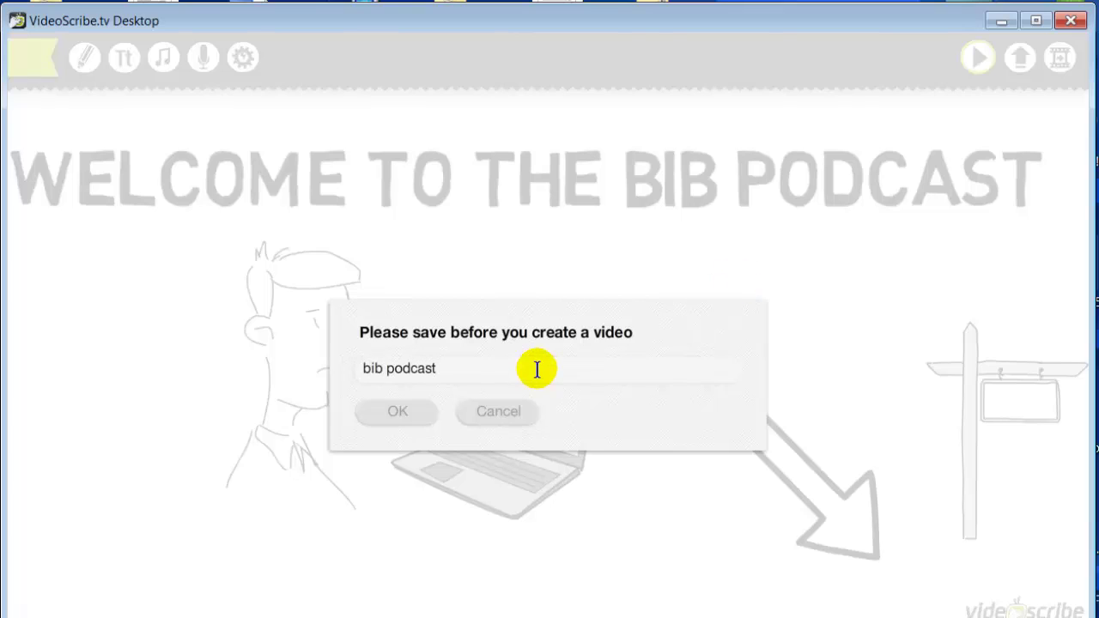
text(bib podcast)
click(393, 411)
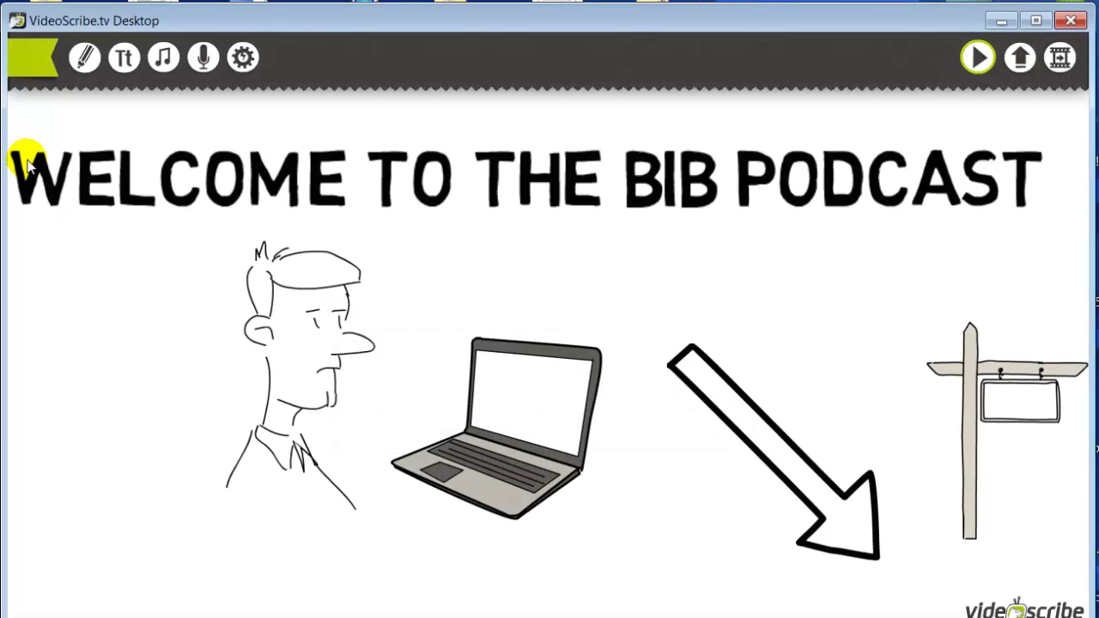
Examine the Quicktime movie output settings and the Scribe Logo and End Screen branding options
click(1061, 57)
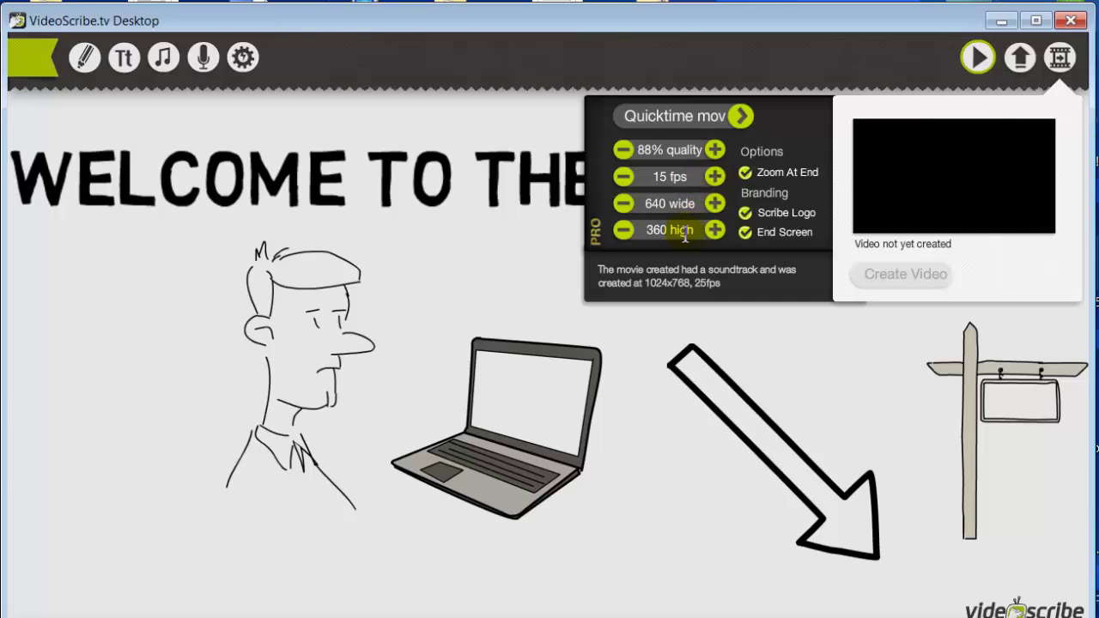
click(750, 219)
click(746, 233)
click(746, 215)
click(746, 214)
click(790, 213)
click(783, 232)
click(786, 235)
click(783, 233)
click(788, 237)
Create the Quicktime movie and review its saving and sharing destinations, including the local folder and Dropbox
click(908, 276)
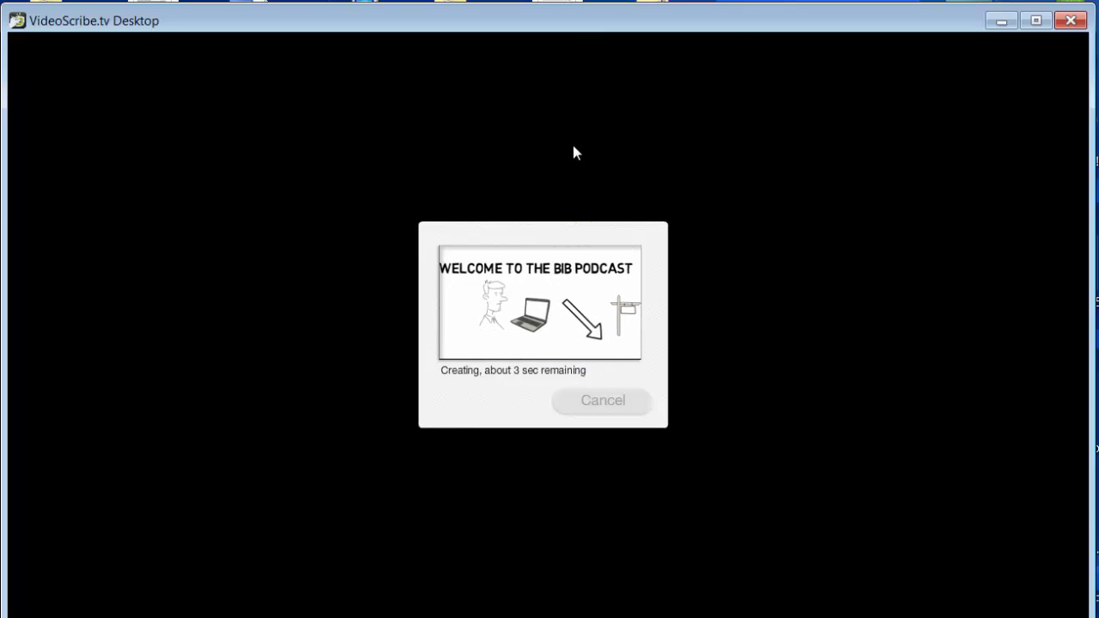
click(588, 414)
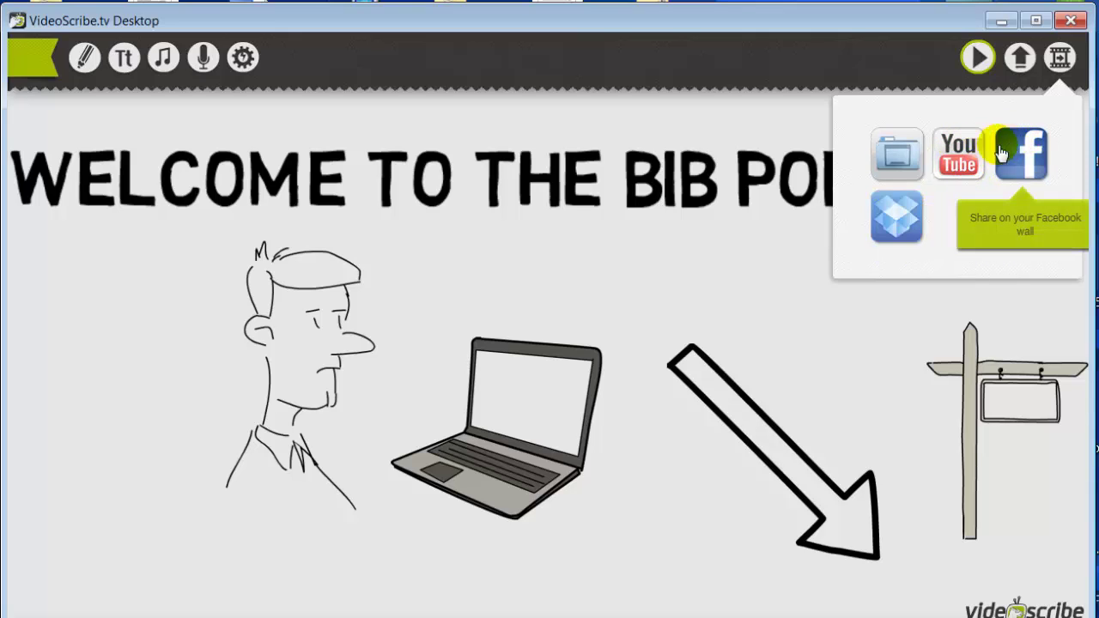
click(898, 151)
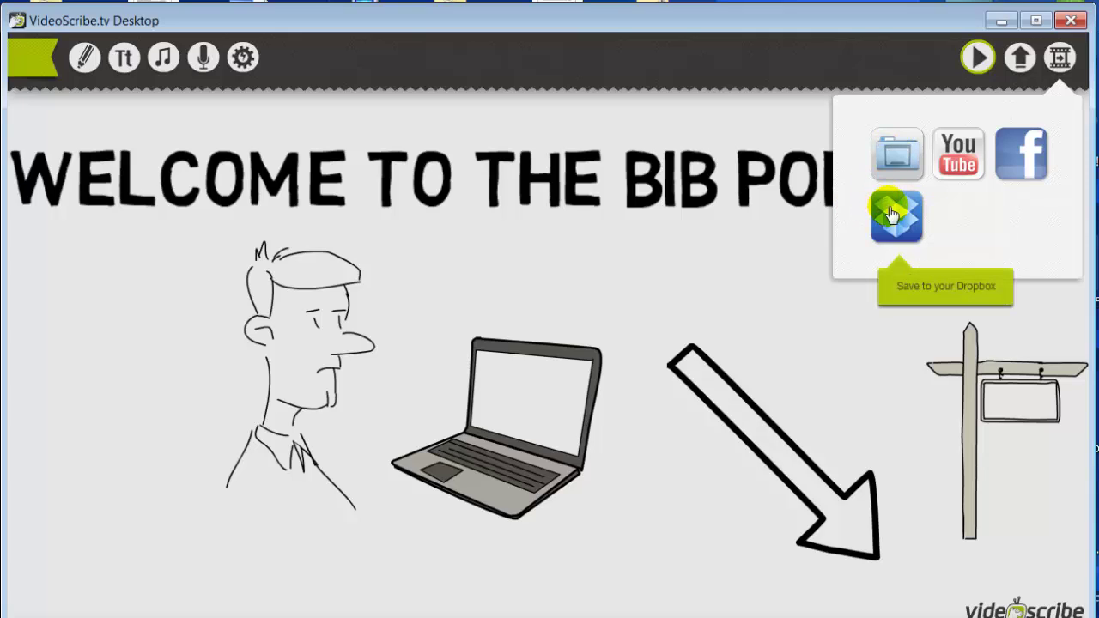
click(896, 214)
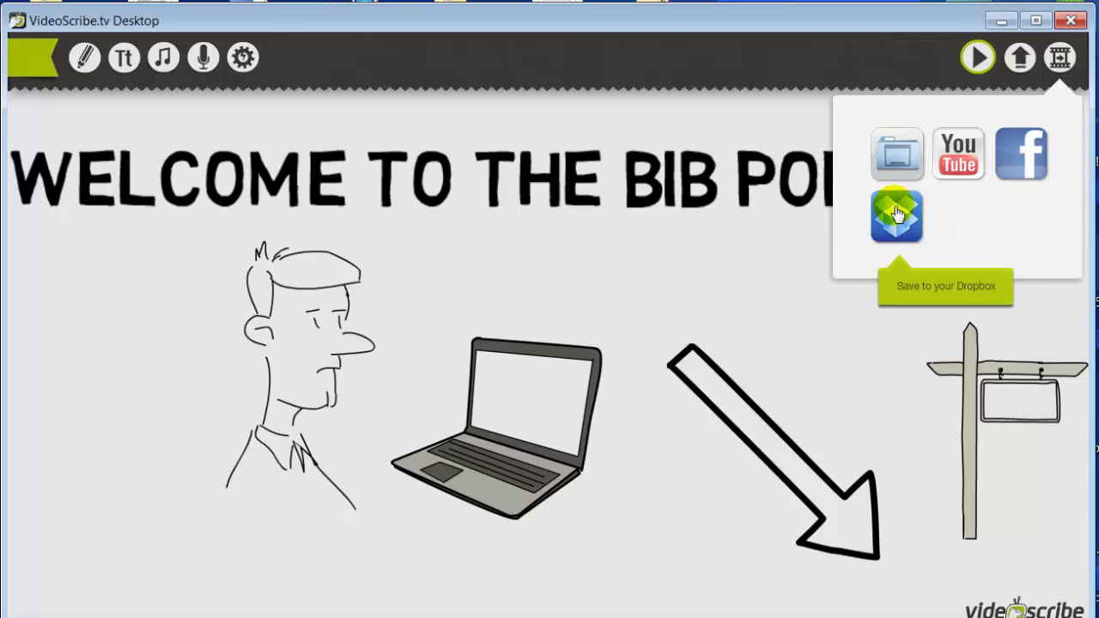